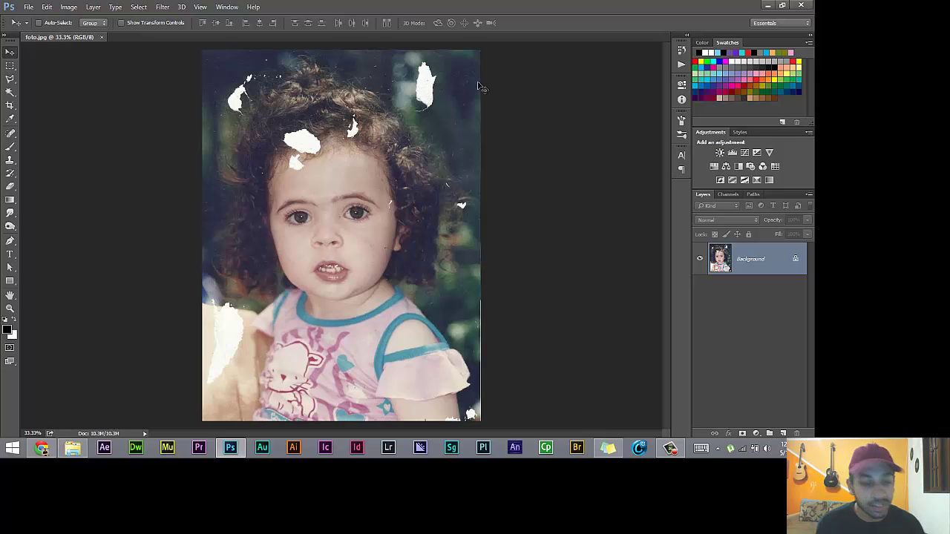
- Zoom in and out across the photo to inspect the tears and specks
scroll(403, 83, up, 3)
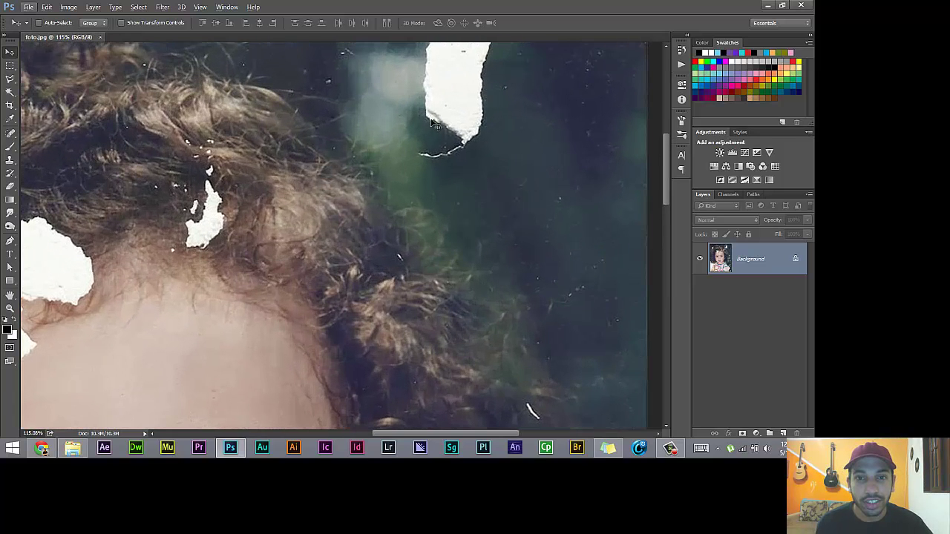
scroll(413, 179, down, 5)
scroll(304, 202, up, 5)
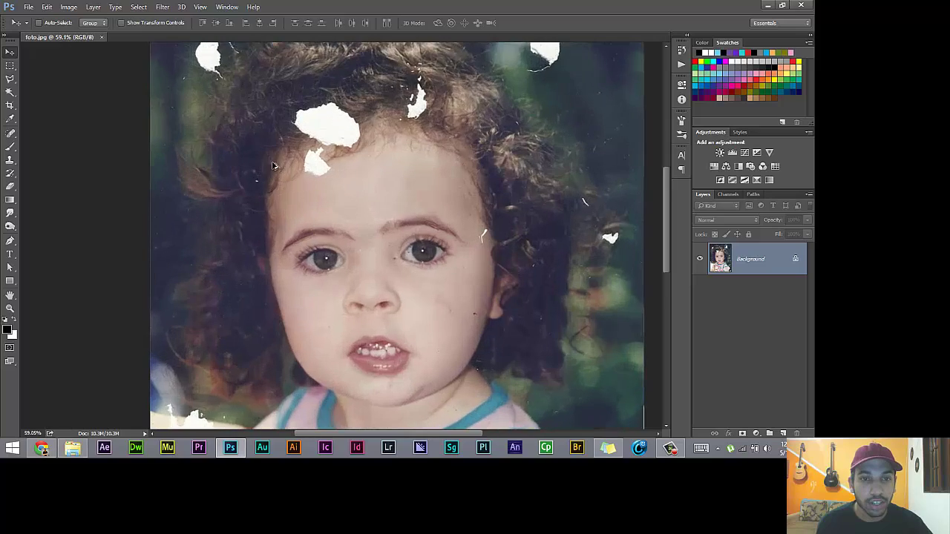
scroll(551, 197, down, 3)
scroll(550, 197, down, 2)
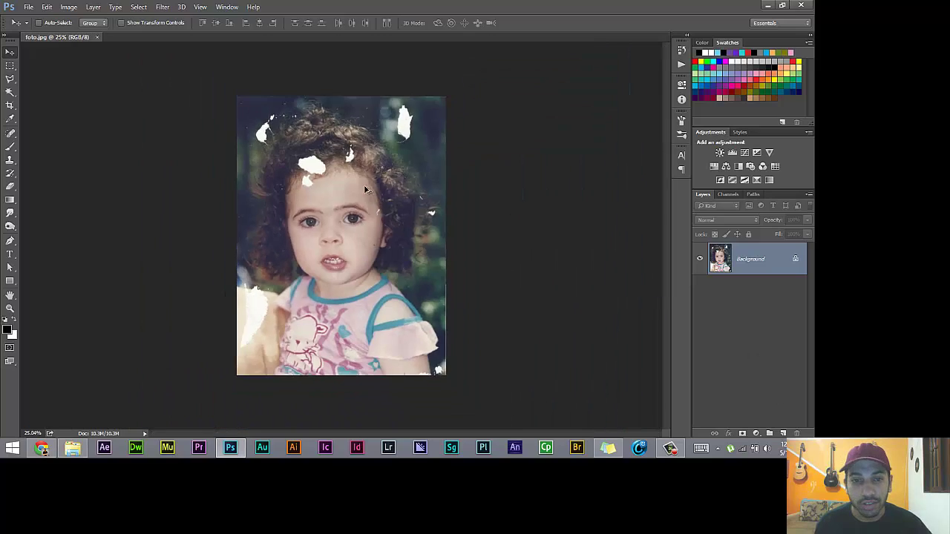
scroll(394, 163, up, 5)
scroll(390, 178, up, 1)
scroll(572, 109, up, 1)
scroll(568, 110, up, 1)
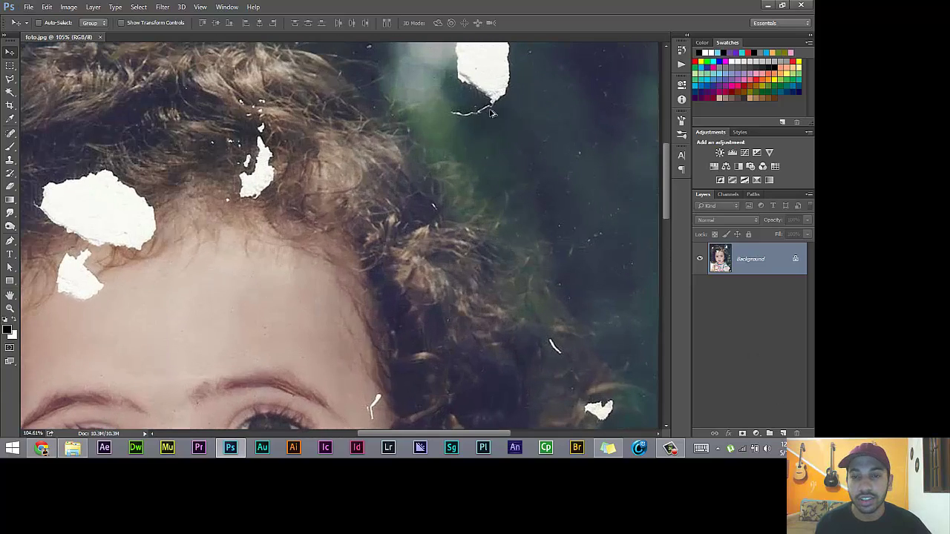
scroll(493, 113, down, 3)
scroll(501, 130, down, 1)
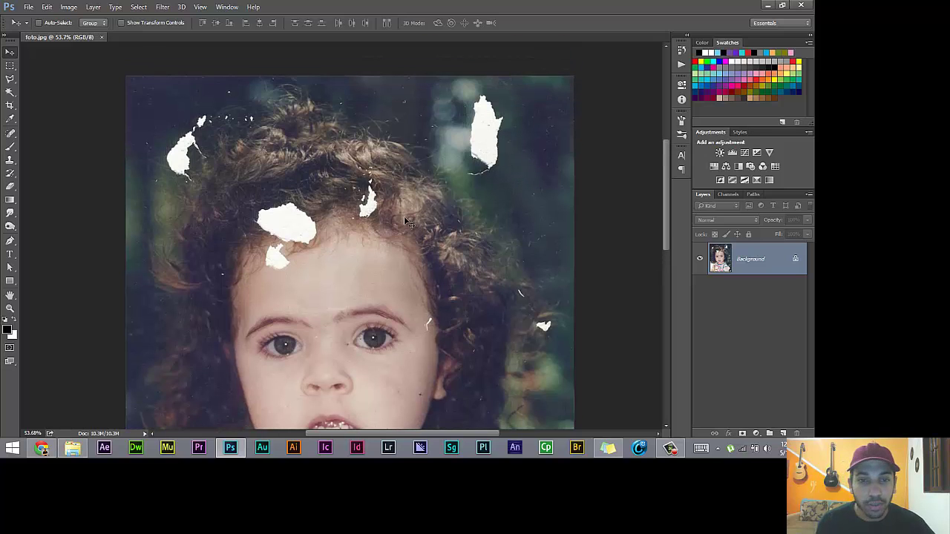
scroll(403, 217, down, 3)
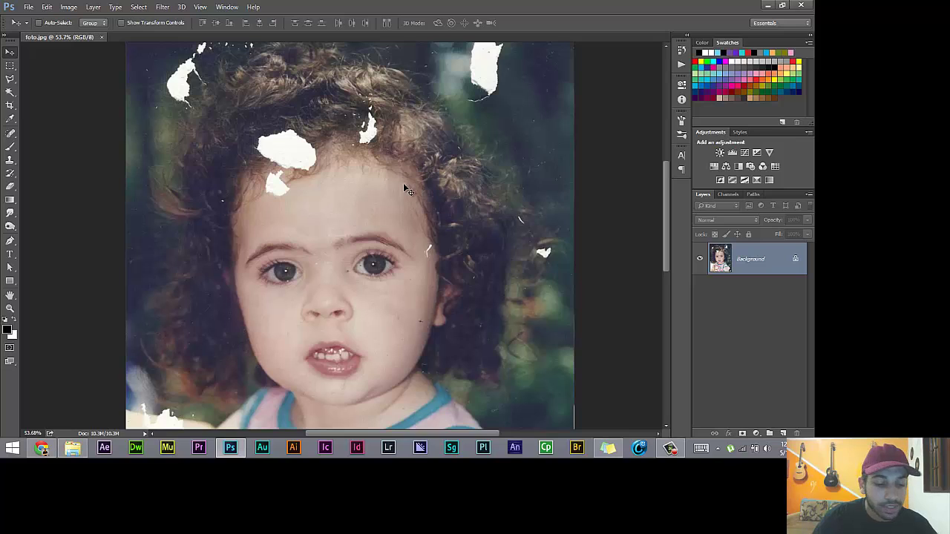
- Duplicate the Background layer into Layer 1 as a working copy
key(ctrl+j)
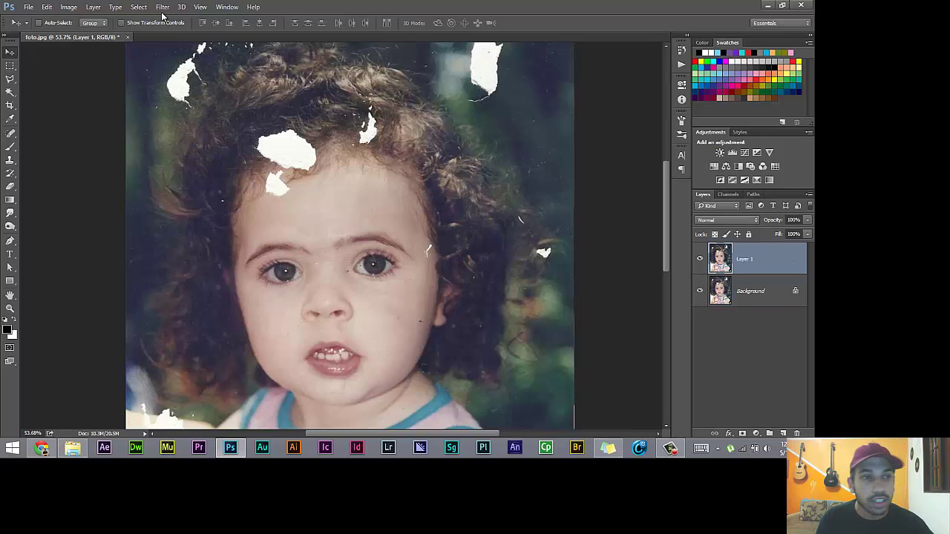
scroll(430, 203, down, 3)
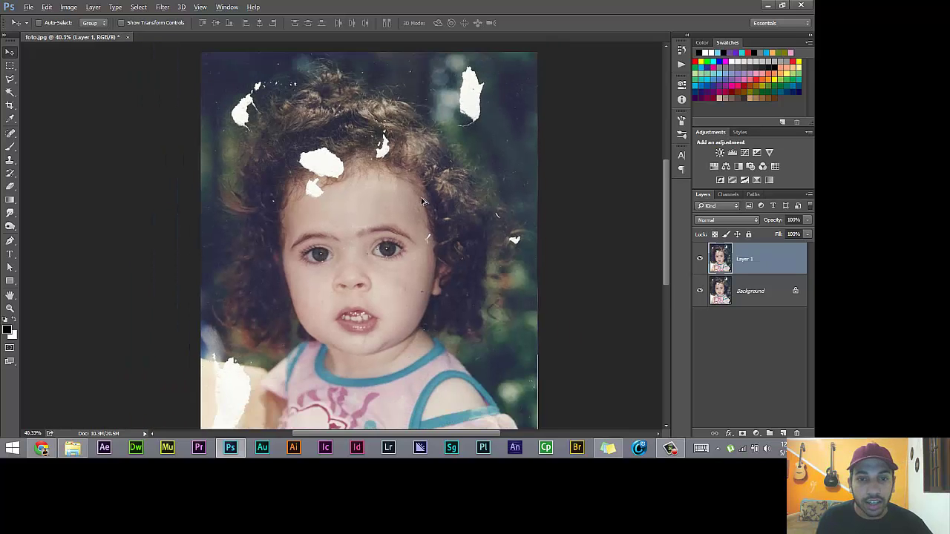
scroll(124, 113, up, 2)
scroll(123, 113, up, 1)
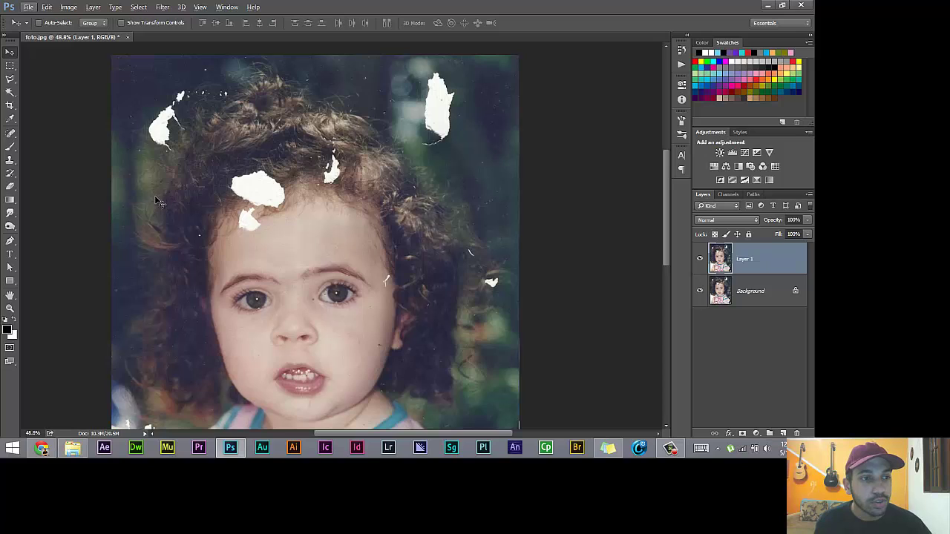
- Try the Spot Healing Brush and Clone Stamp, dismissing the missing clone source warning
click(10, 134)
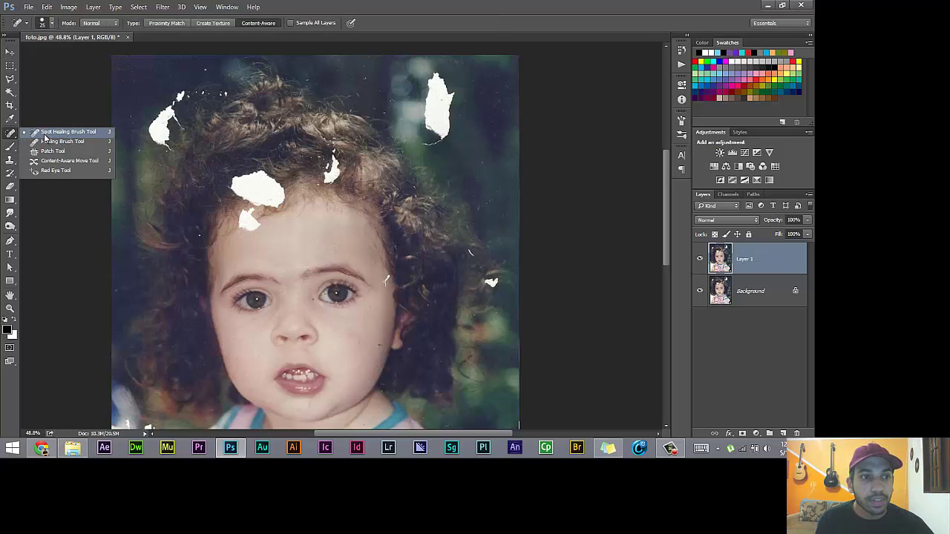
click(10, 160)
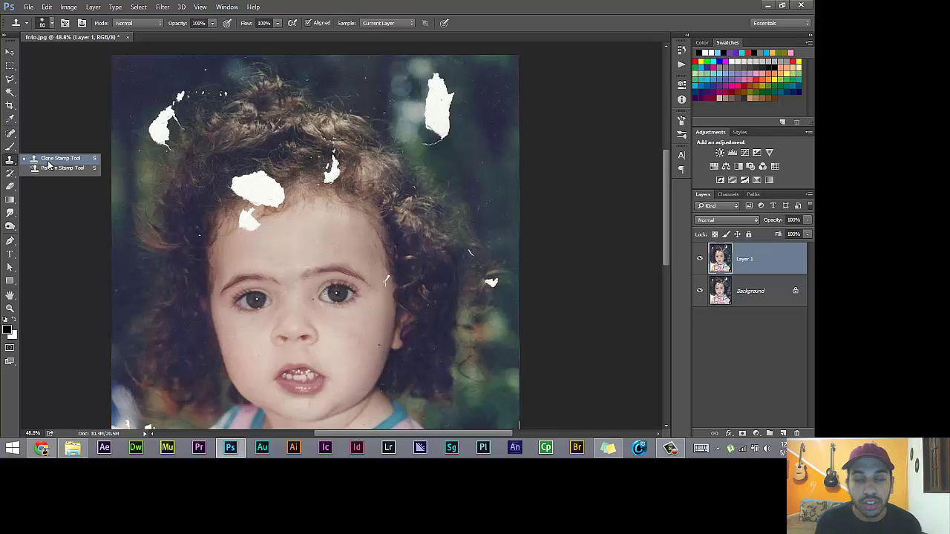
click(48, 164)
click(46, 161)
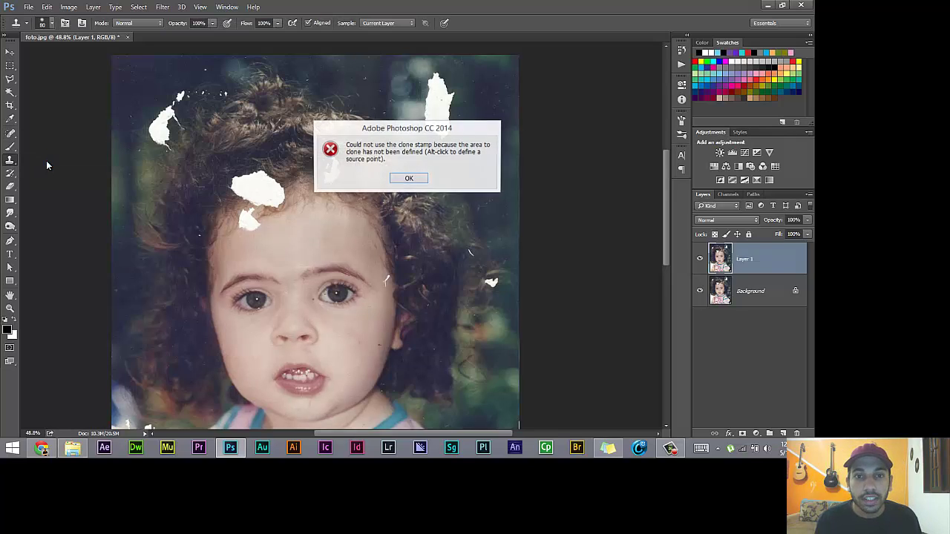
click(409, 179)
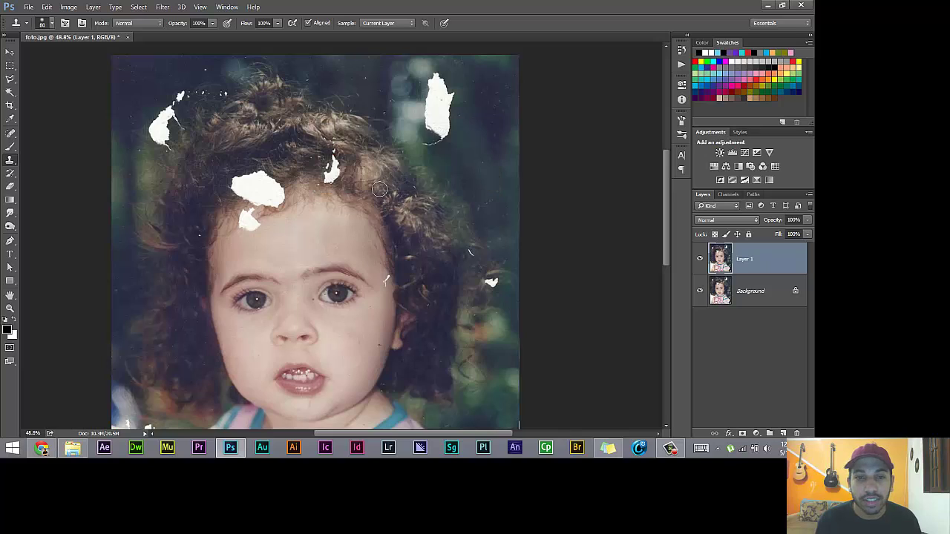
- Switch the healing tool group to the Patch Tool
click(9, 134)
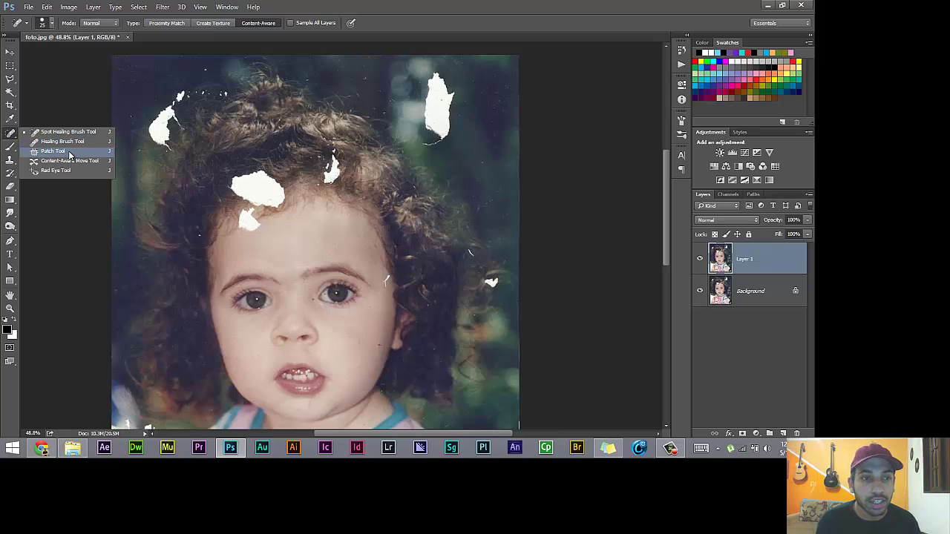
click(10, 135)
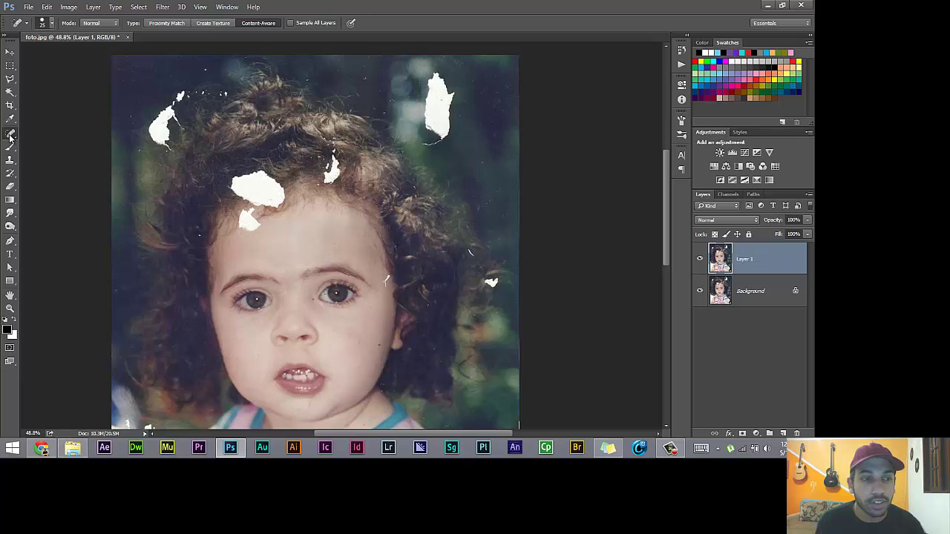
right_click(9, 138)
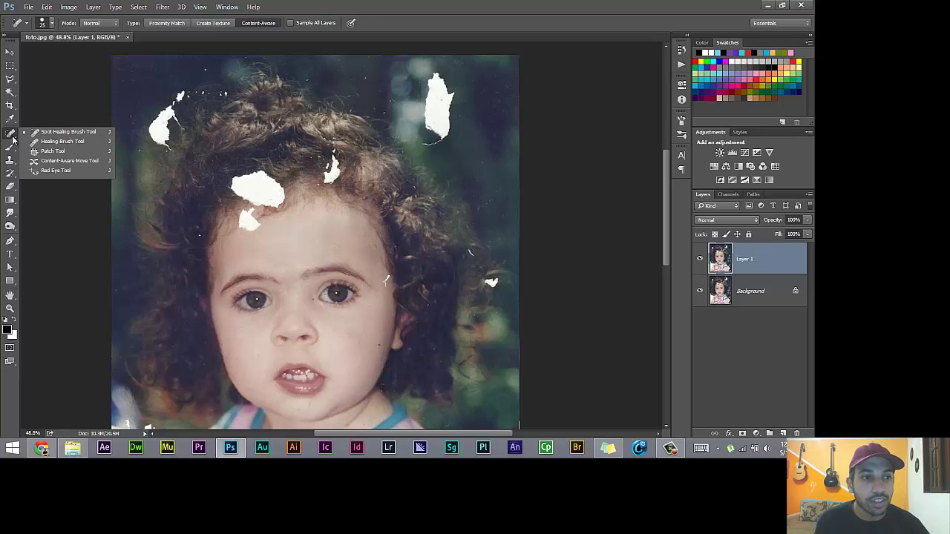
click(66, 152)
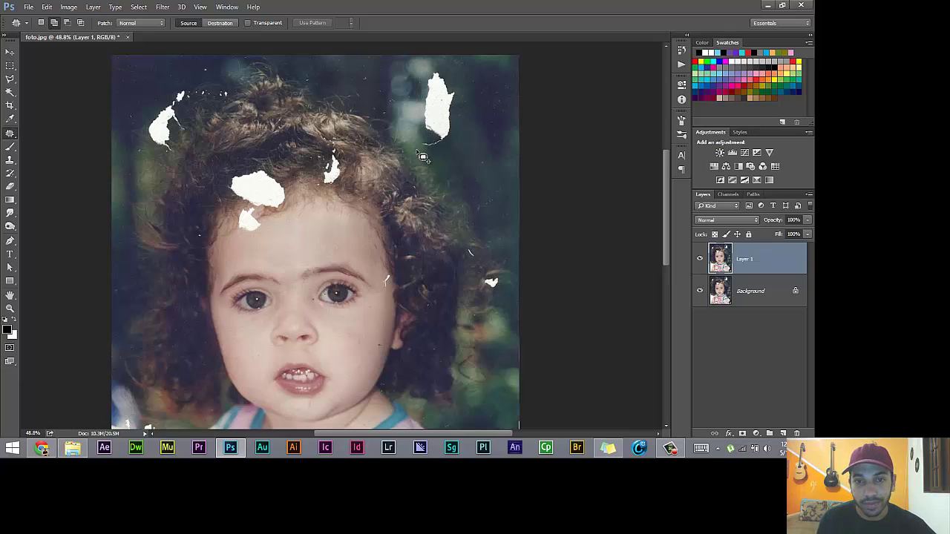
- Patch the top-right white tear with the dark greenery beside it, then deselect
mouse_move(436, 161)
mouse_down()
mouse_move(467, 110)
mouse_move(448, 71)
mouse_move(432, 67)
mouse_move(423, 148)
mouse_up()
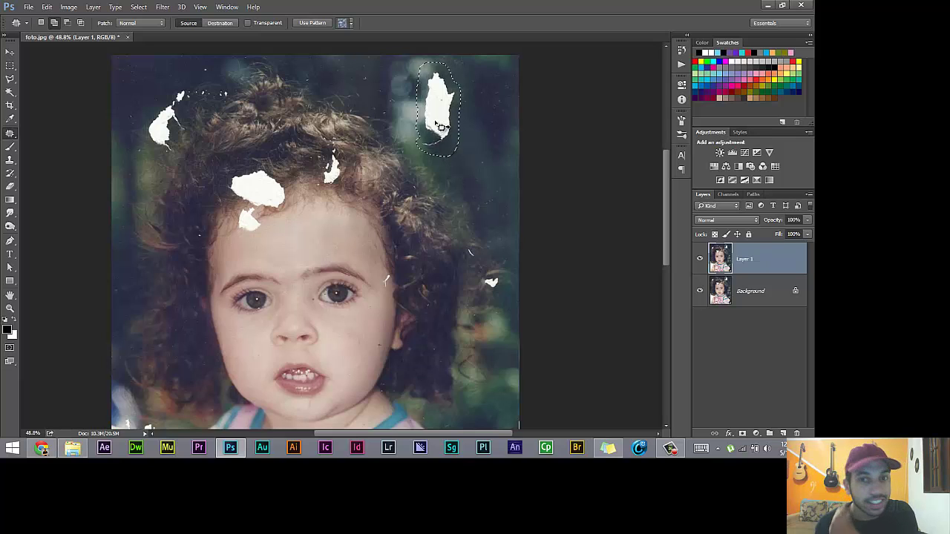
mouse_move(440, 132)
mouse_down()
mouse_move(477, 166)
mouse_move(474, 155)
mouse_up()
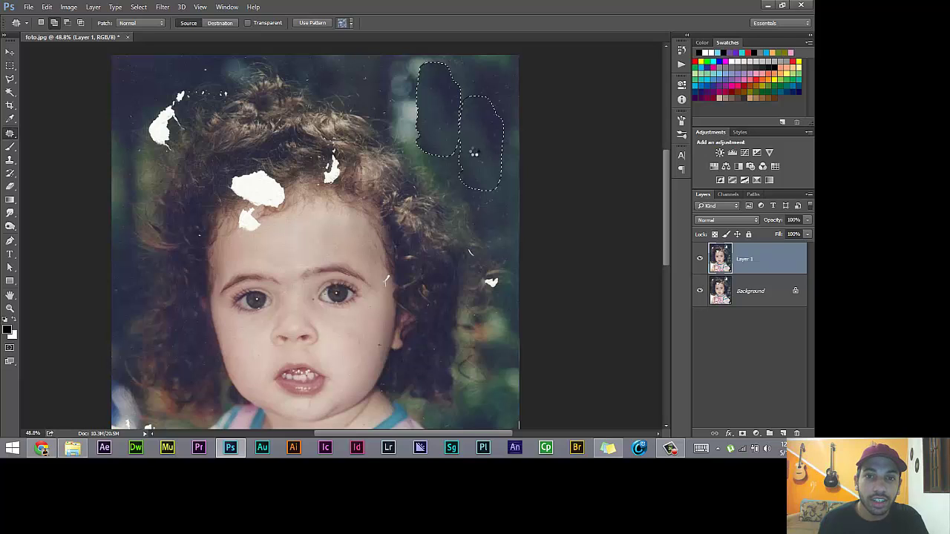
drag(474, 151, 475, 153)
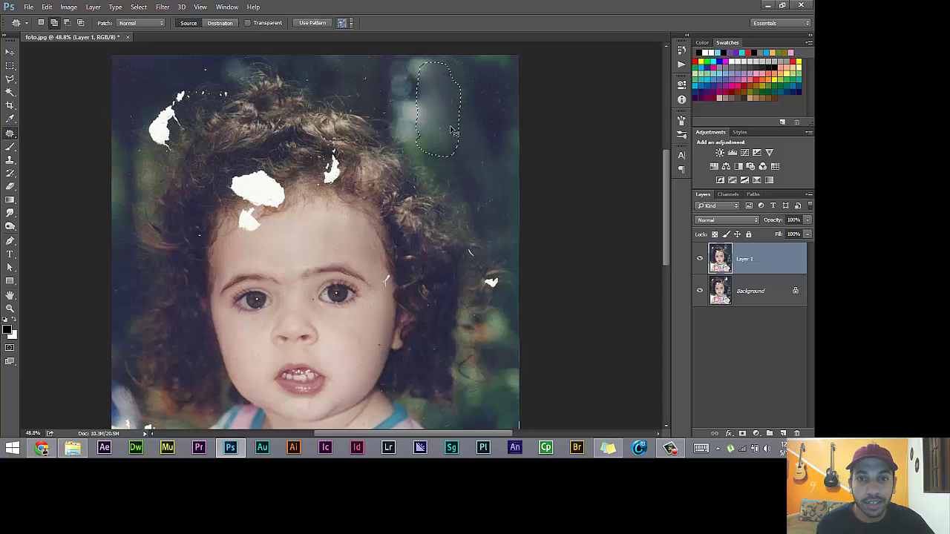
key(ctrl+d)
- Outline the upper-left hair tear and fill it from the dark area above the hair
scroll(452, 137, down, 2)
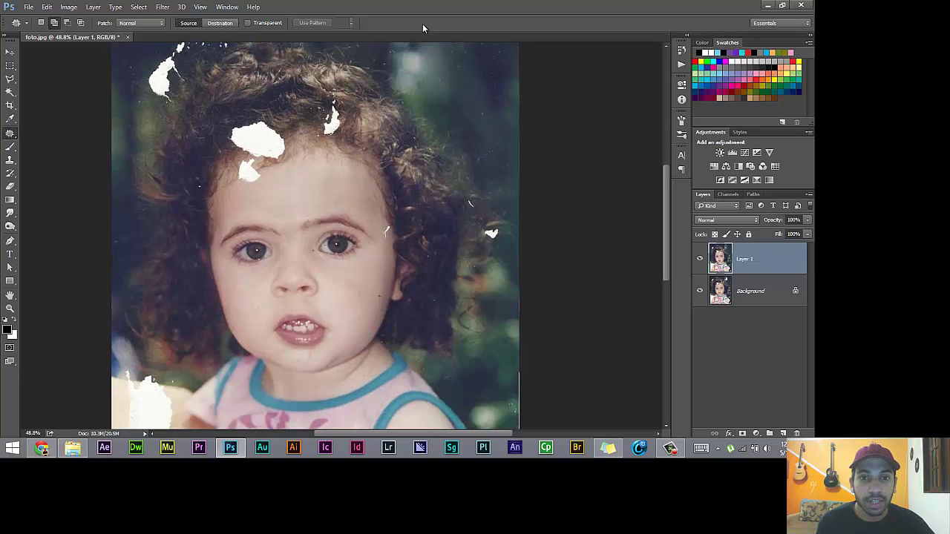
scroll(438, 136, up, 3)
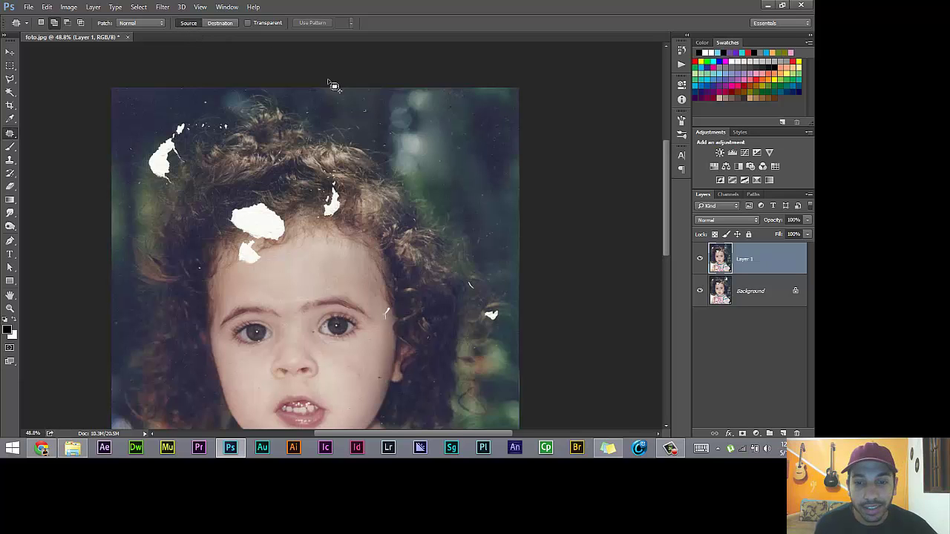
scroll(352, 175, down, 2)
scroll(93, 121, up, 1)
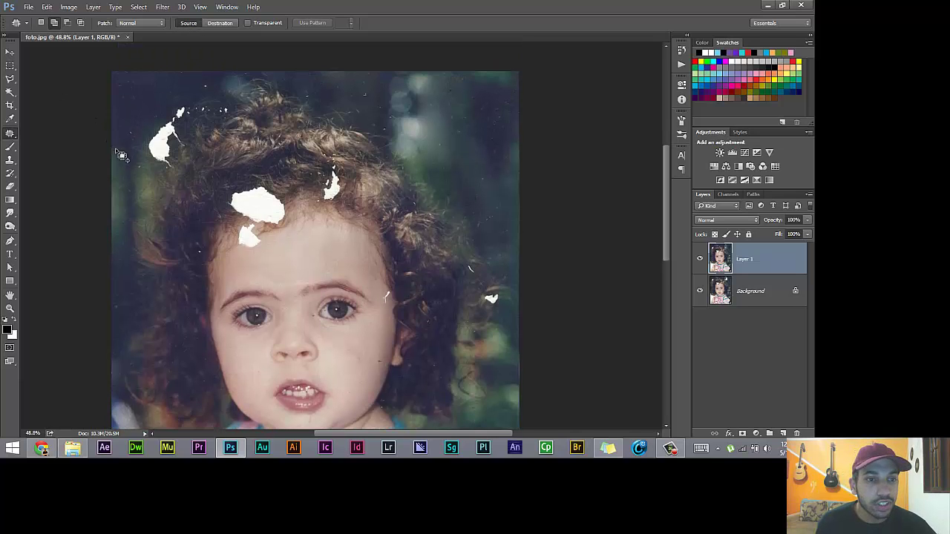
scroll(116, 148, up, 3)
scroll(186, 208, up, 2)
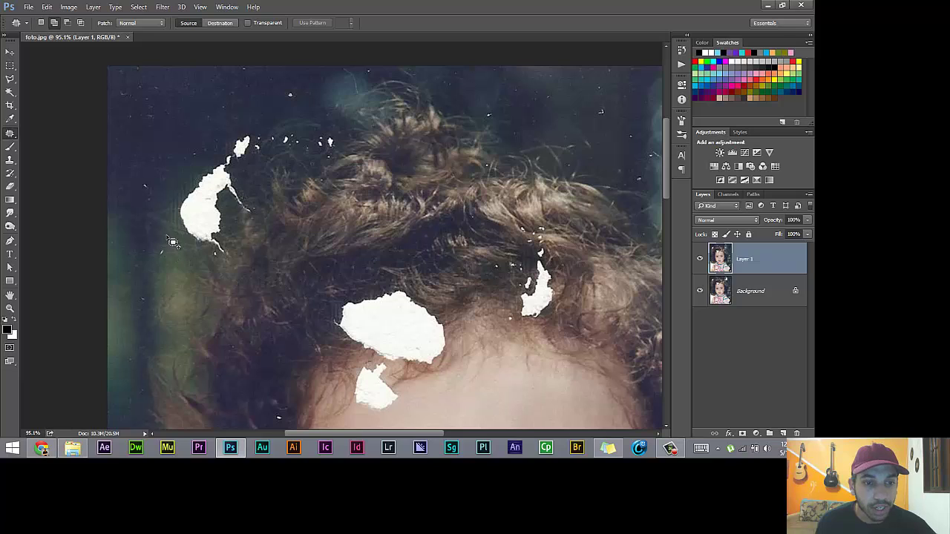
mouse_move(166, 236)
mouse_down()
mouse_move(213, 269)
mouse_move(237, 266)
mouse_move(236, 237)
mouse_move(256, 223)
mouse_up()
mouse_move(255, 182)
mouse_down()
mouse_move(256, 120)
mouse_move(170, 211)
mouse_move(175, 242)
mouse_up()
scroll(200, 186, down, 1)
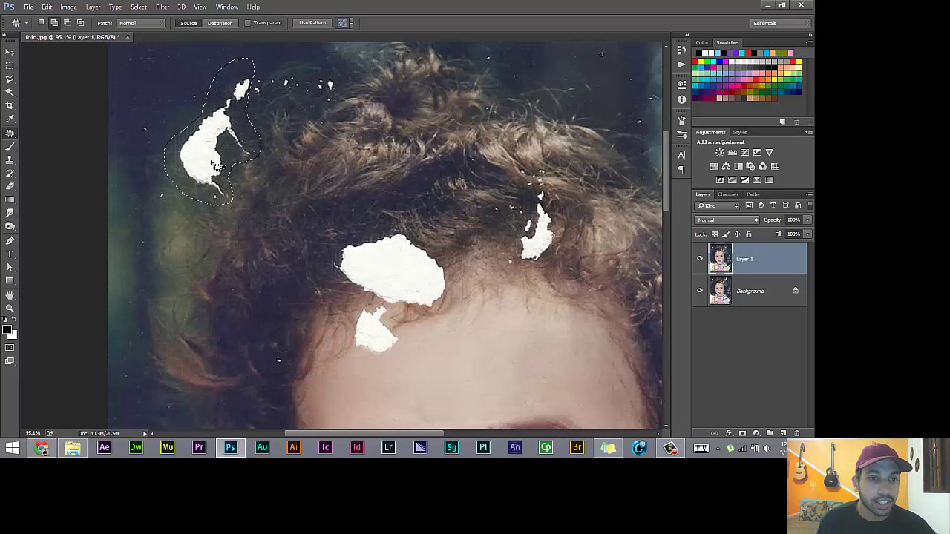
drag(215, 149, 161, 307)
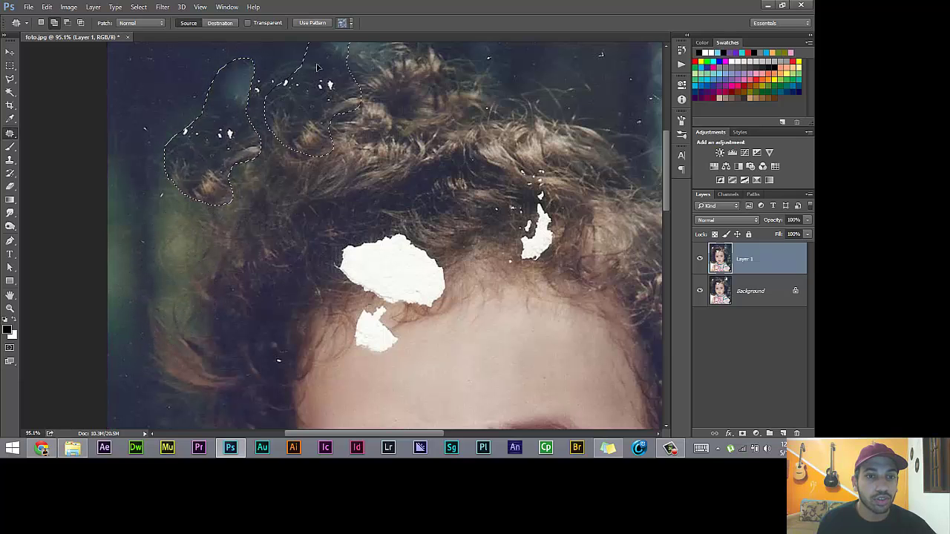
mouse_move(162, 307)
mouse_down()
mouse_move(288, 151)
mouse_move(188, 293)
mouse_up()
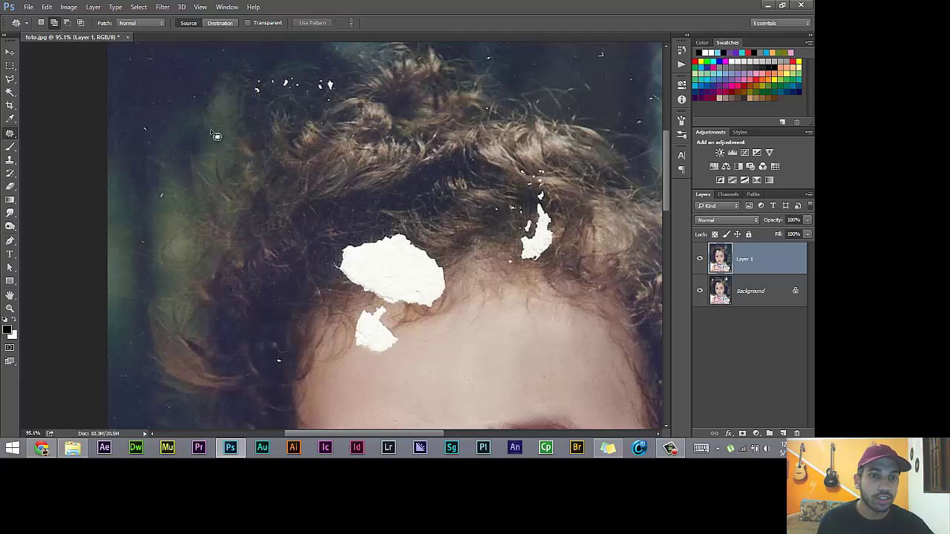
- Patch the white spot in the hair with hair texture from below, then deselect
scroll(207, 201, down, 3)
scroll(207, 202, down, 2)
scroll(348, 148, up, 2)
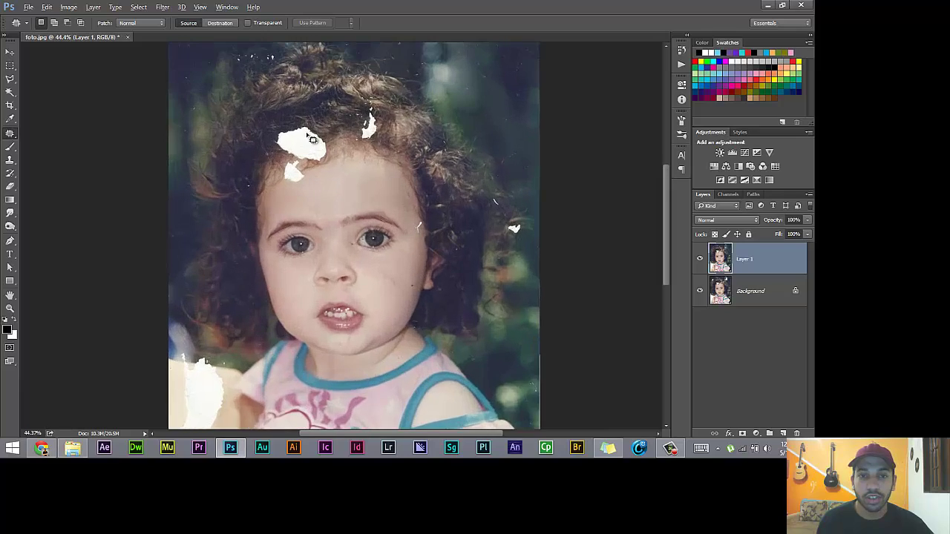
scroll(348, 148, up, 1)
scroll(348, 147, up, 3)
scroll(455, 274, down, 4)
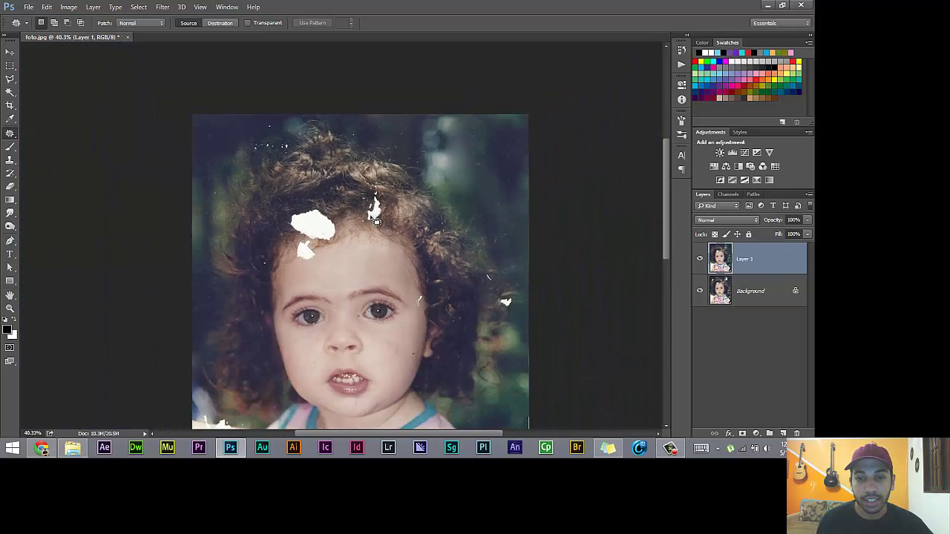
scroll(455, 274, down, 1)
scroll(455, 274, down, 1)
scroll(462, 207, up, 3)
scroll(462, 207, up, 2)
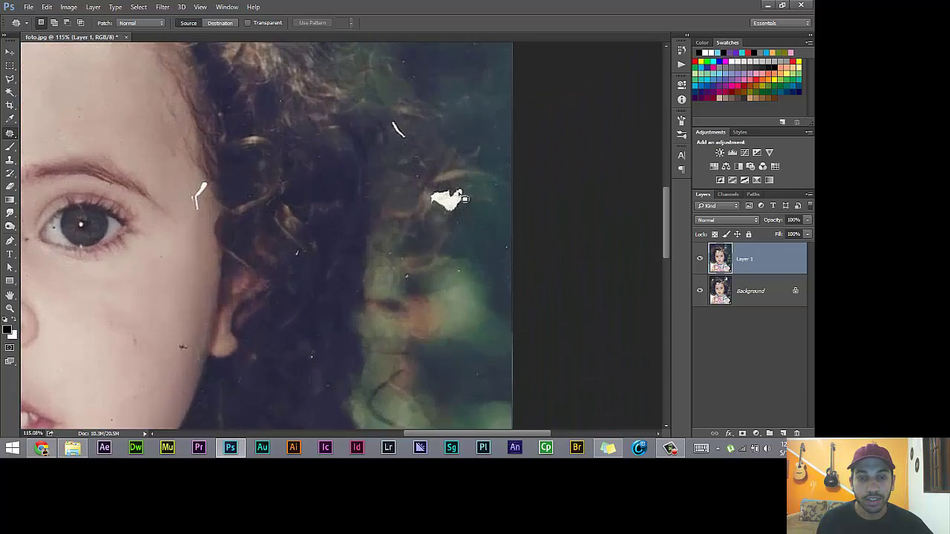
scroll(462, 207, up, 2)
key(shift)
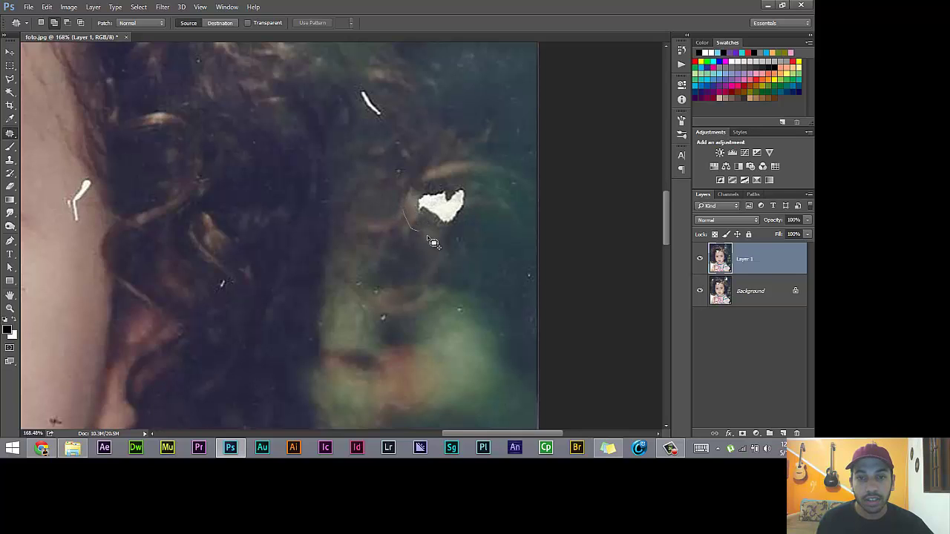
drag(428, 237, 474, 235)
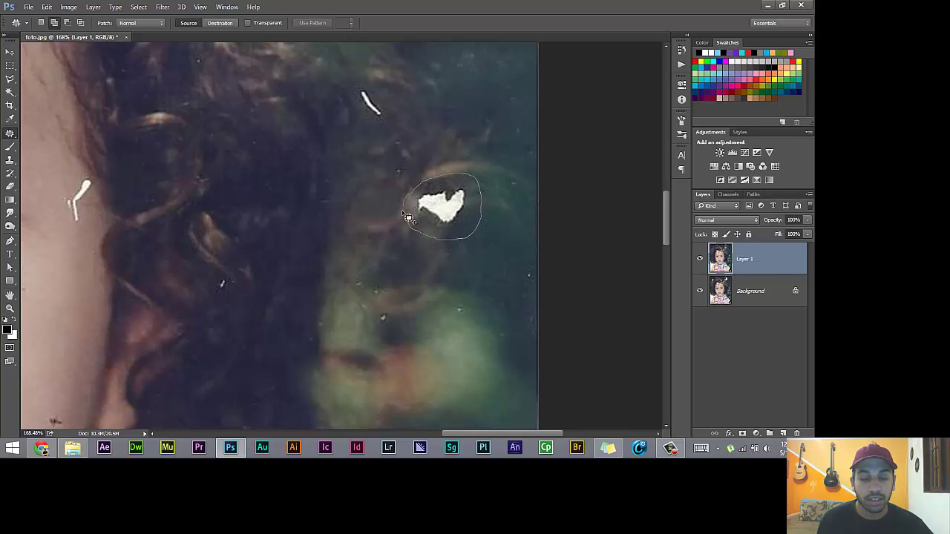
mouse_move(470, 179)
mouse_down()
mouse_move(413, 226)
mouse_move(430, 280)
mouse_up()
drag(414, 297, 420, 297)
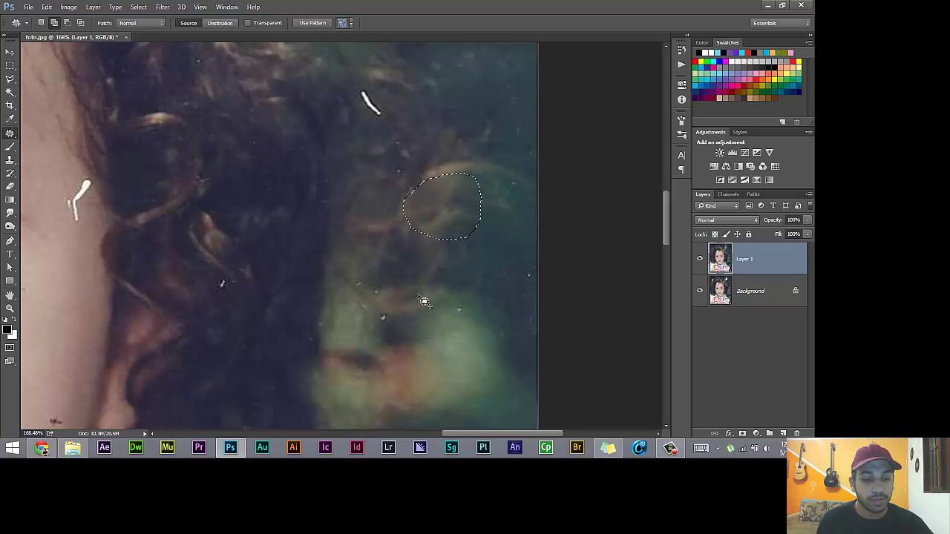
key(ctrl+d)
- Cover the white scratch with nearby hair and outline the white mark beside the eye
scroll(377, 243, down, 5)
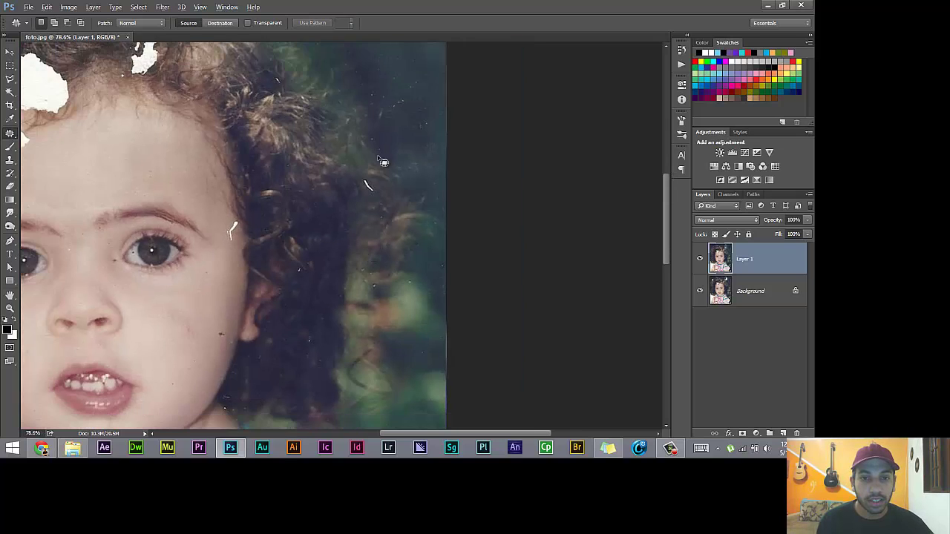
scroll(361, 199, up, 5)
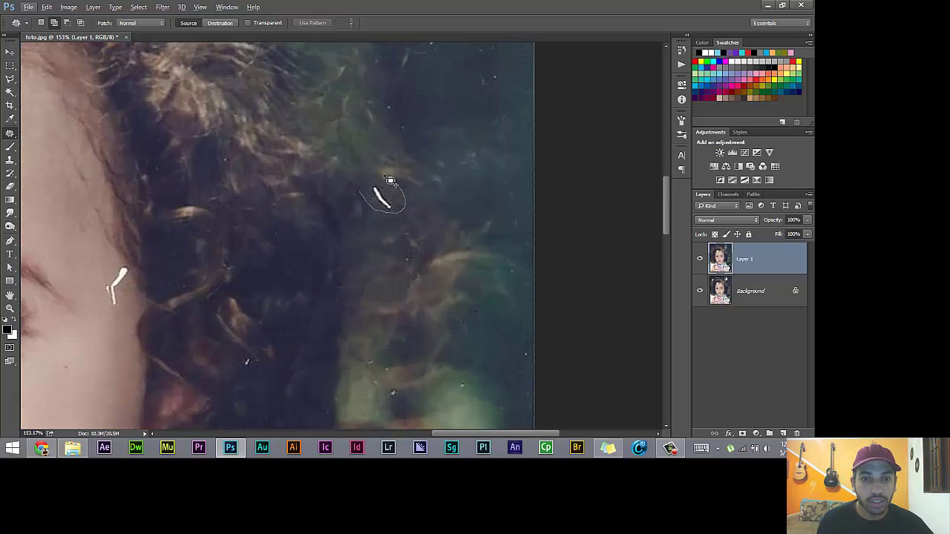
drag(367, 201, 361, 265)
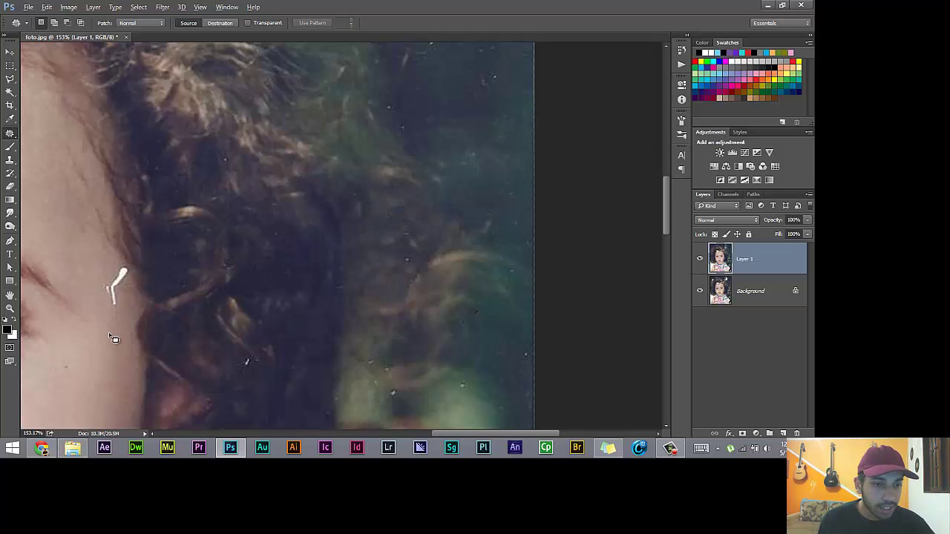
scroll(113, 338, down, 4)
scroll(79, 354, up, 5)
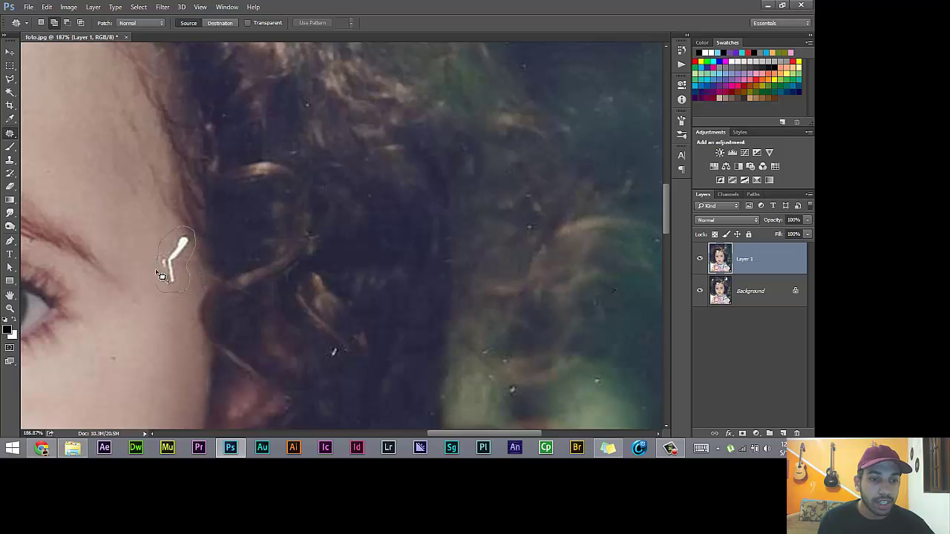
mouse_move(160, 289)
mouse_down()
mouse_move(170, 286)
mouse_move(177, 303)
mouse_up()
scroll(171, 286, down, 5)
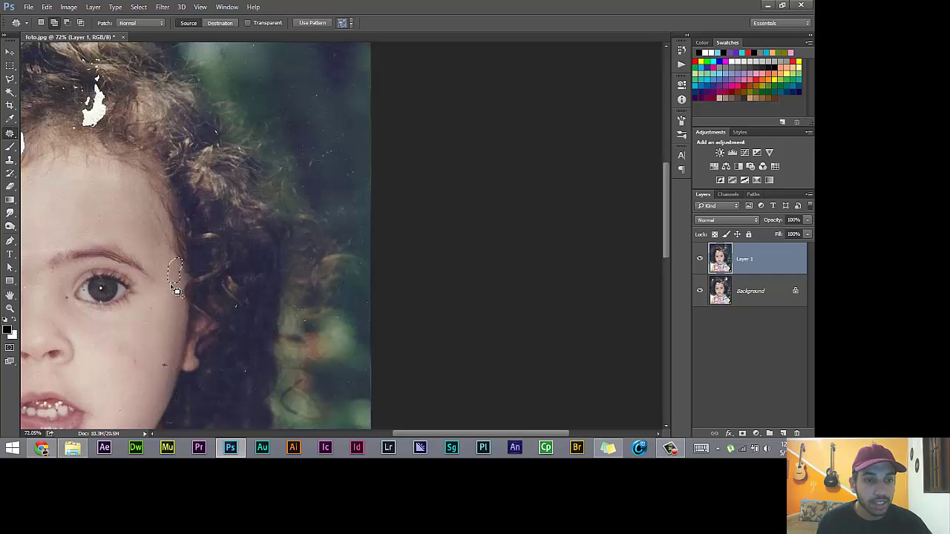
- Patch the white spot above the forehead with hair from its right, then deselect
scroll(166, 287, down, 4)
scroll(381, 161, up, 4)
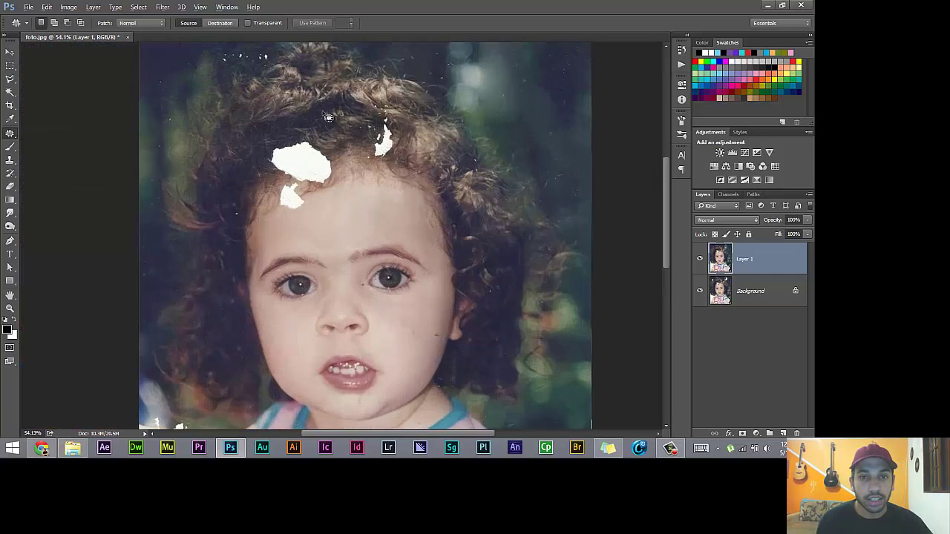
scroll(384, 165, up, 1)
scroll(390, 223, up, 1)
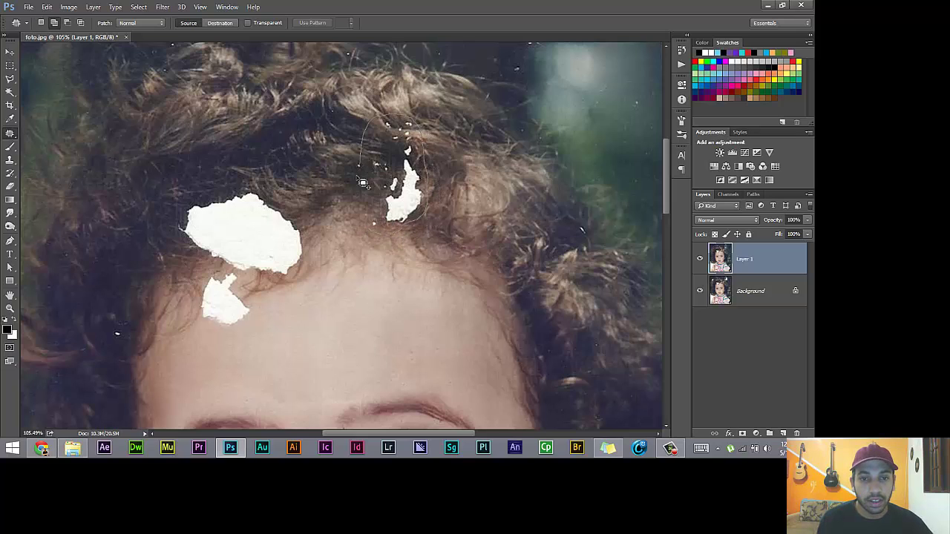
drag(376, 238, 416, 126)
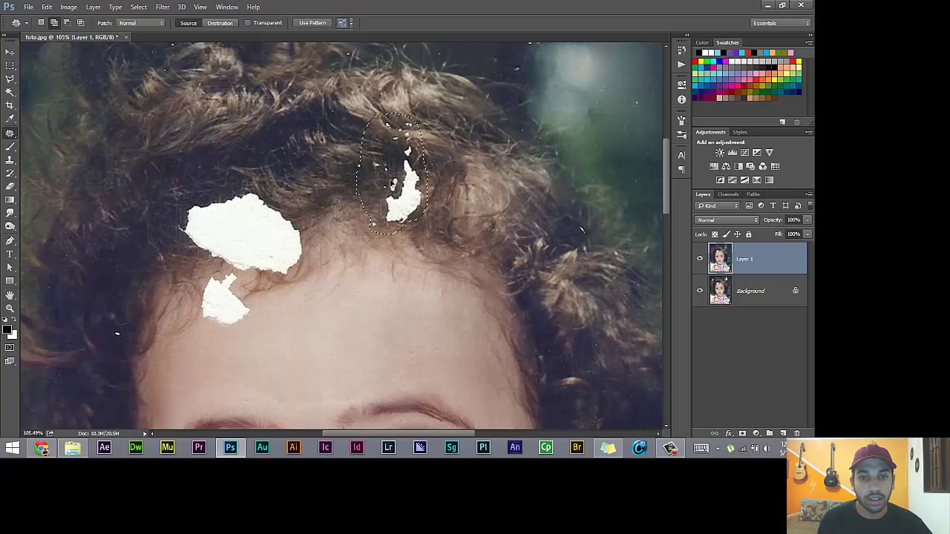
drag(382, 184, 447, 178)
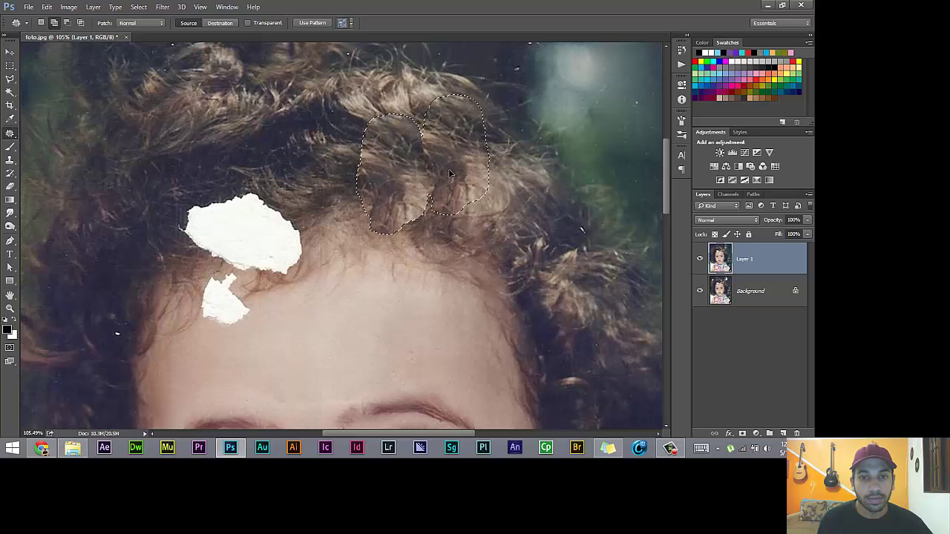
key(ctrl+d)
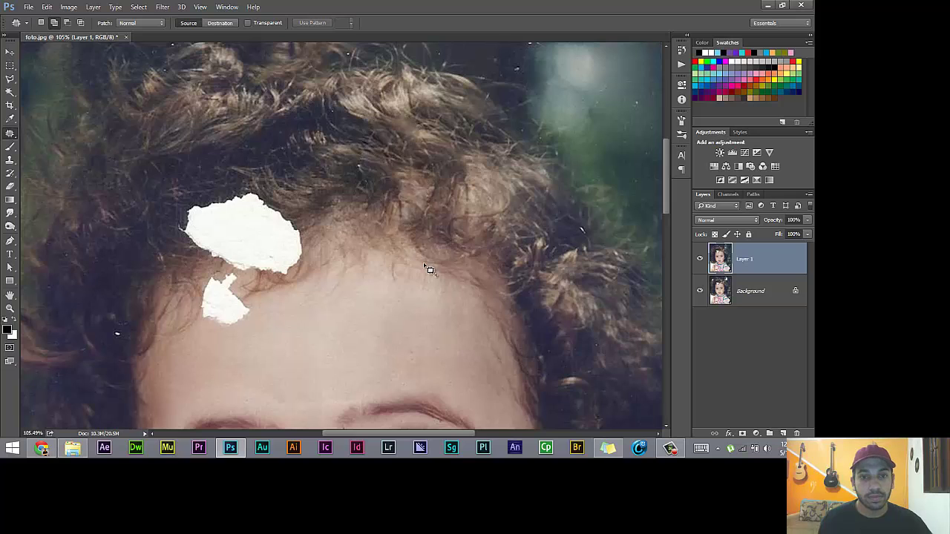
- Patch the small white tear at the hairline with clean forehead skin, then deselect
scroll(408, 245, down, 2)
scroll(386, 249, down, 2)
scroll(334, 255, down, 2)
scroll(334, 254, up, 1)
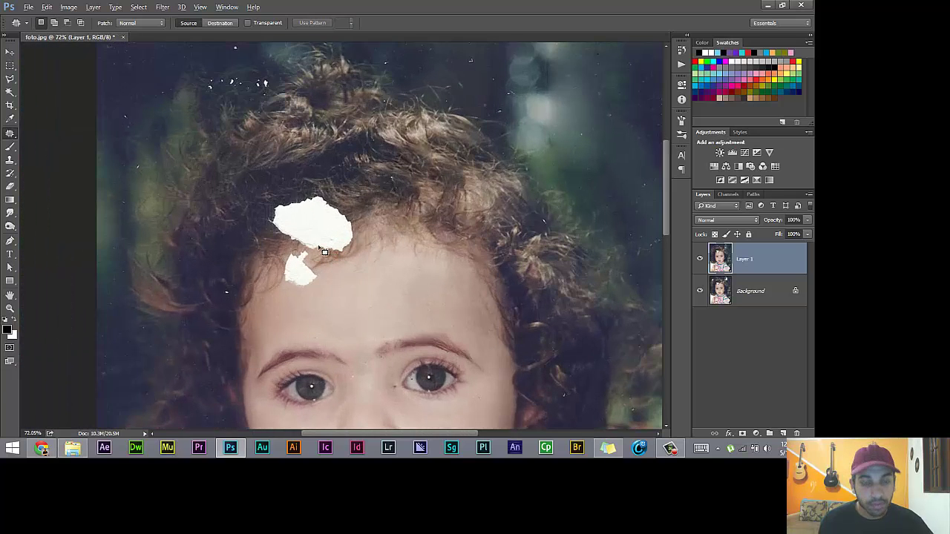
scroll(320, 260, up, 2)
scroll(286, 293, down, 2)
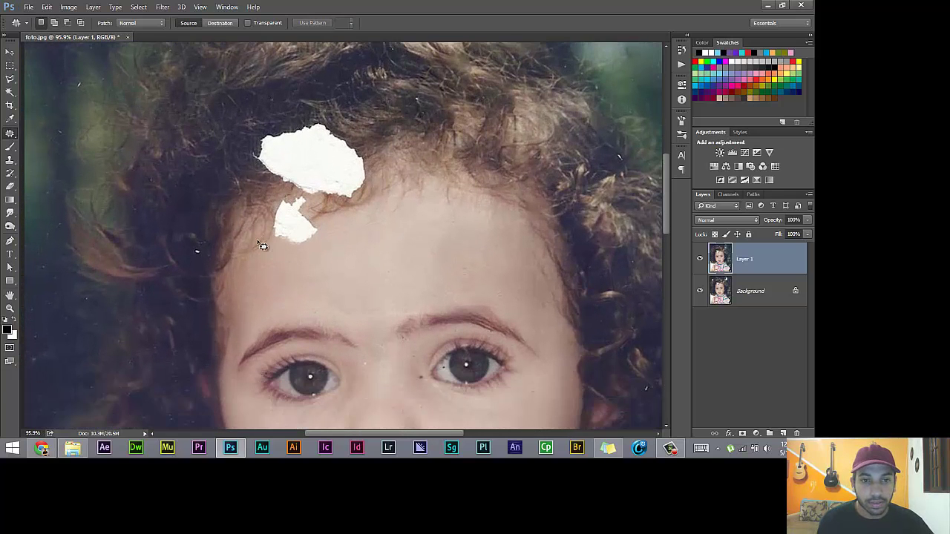
scroll(263, 246, up, 1)
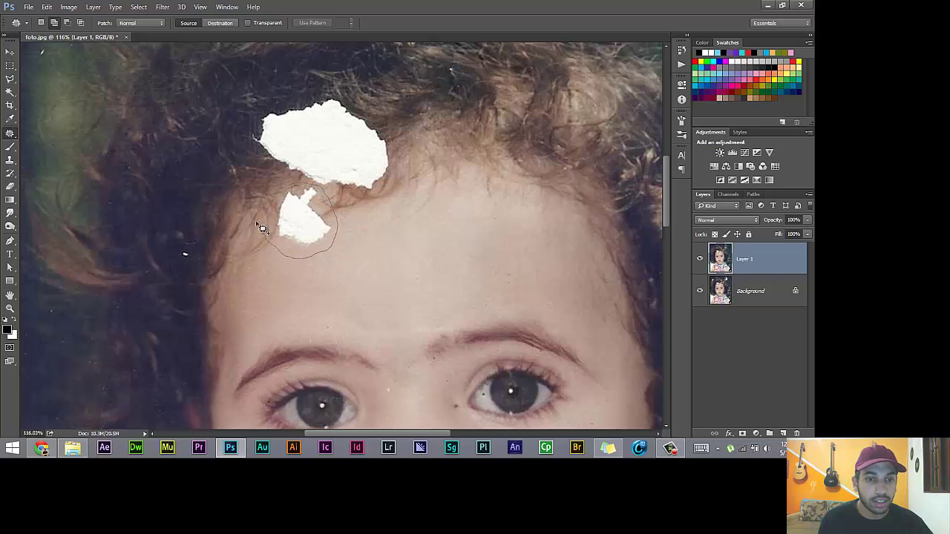
mouse_move(265, 241)
mouse_down()
mouse_move(261, 232)
mouse_move(423, 177)
mouse_up()
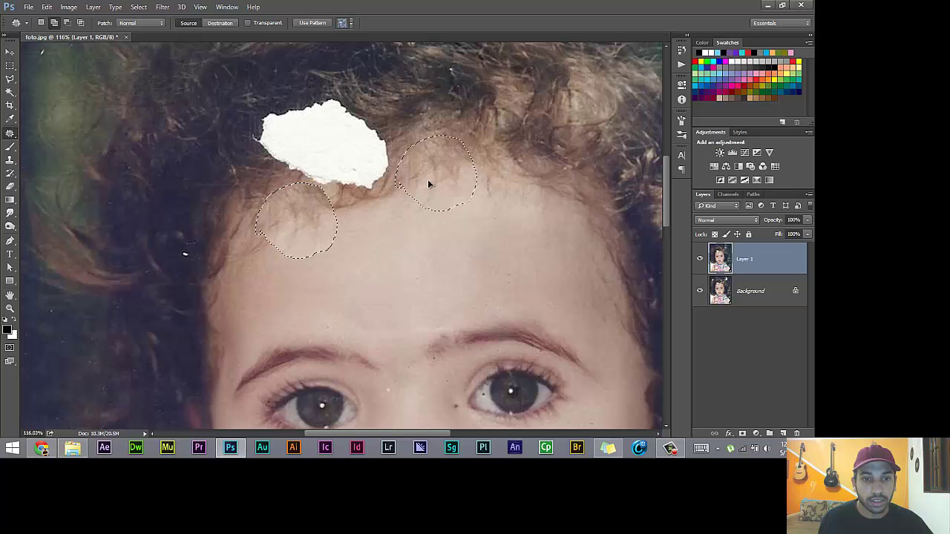
key(ctrl+d)
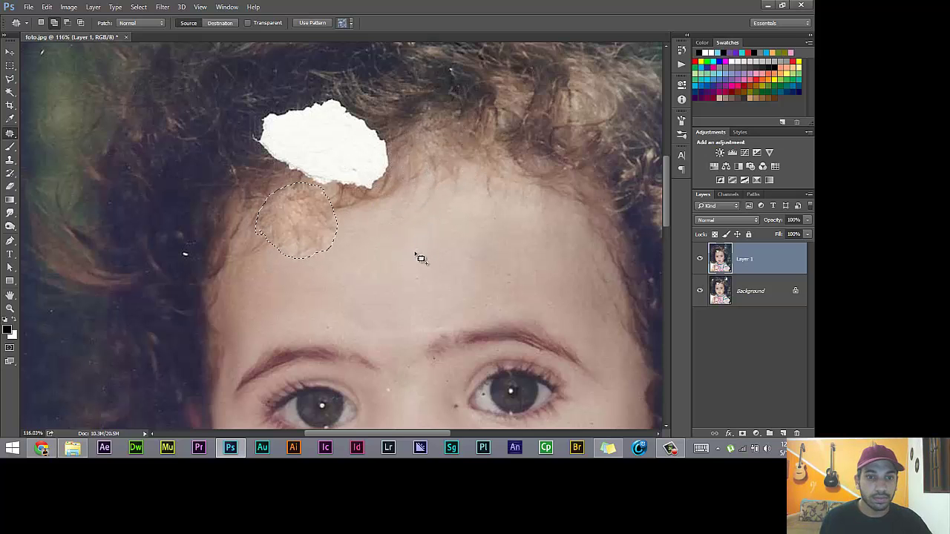
scroll(325, 297, down, 5)
scroll(301, 292, up, 3)
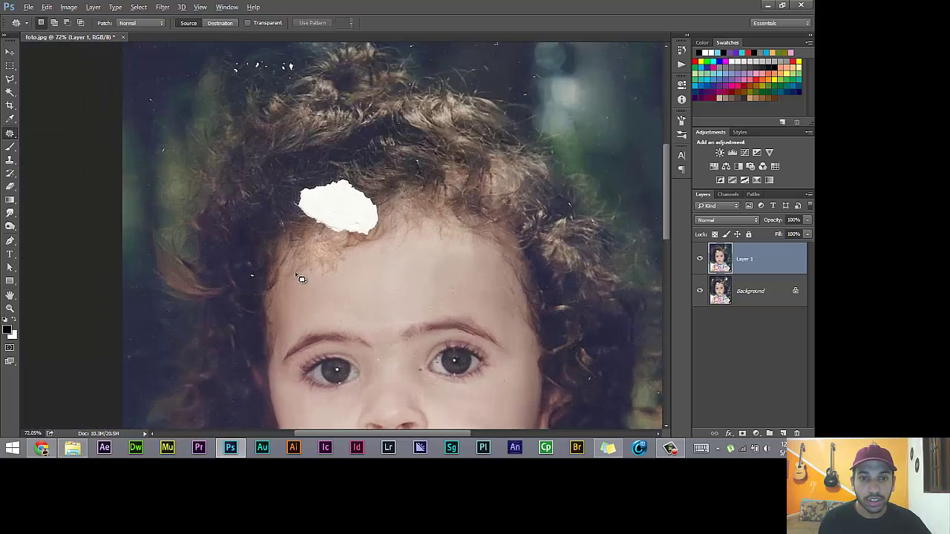
scroll(302, 275, up, 2)
scroll(334, 259, up, 2)
scroll(345, 222, up, 2)
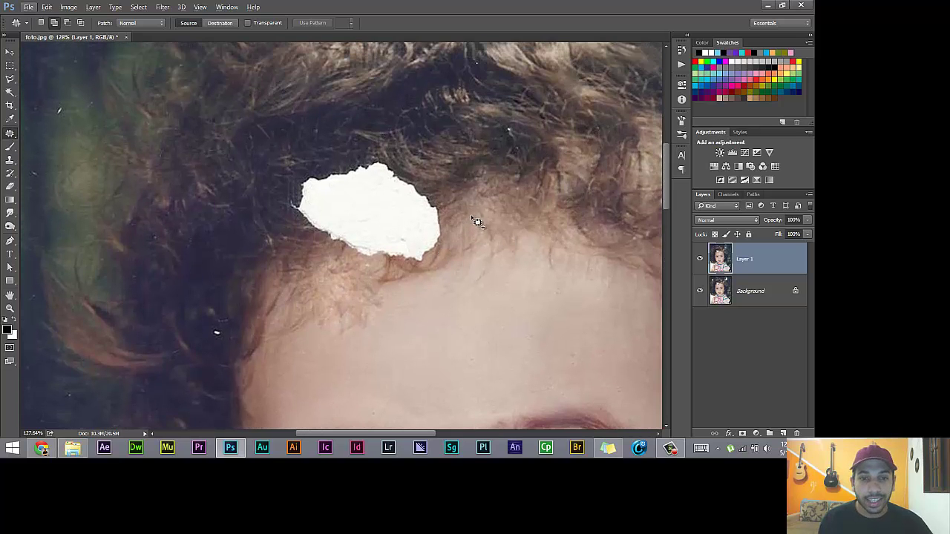
- Select the Clone Stamp Tool and zoom in on the large white forehead blotch
scroll(371, 234, up, 1)
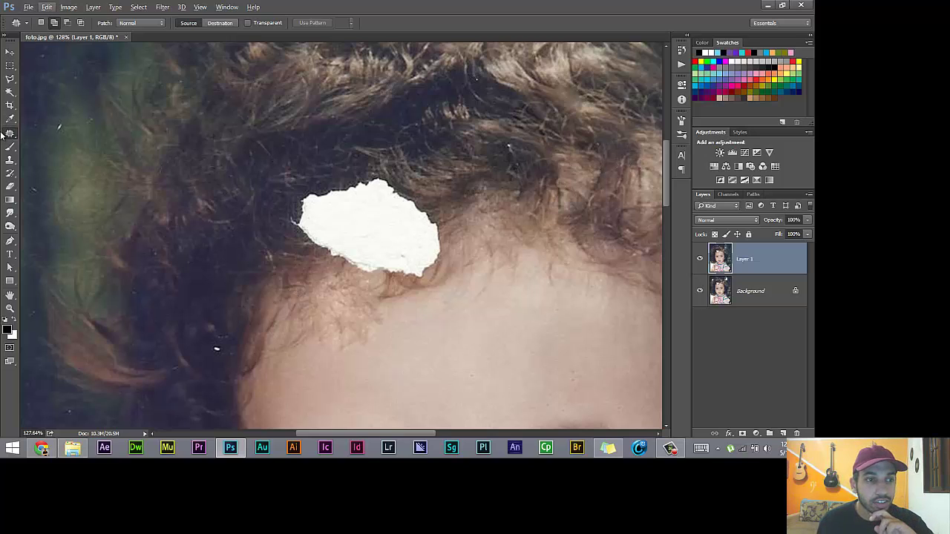
click(10, 161)
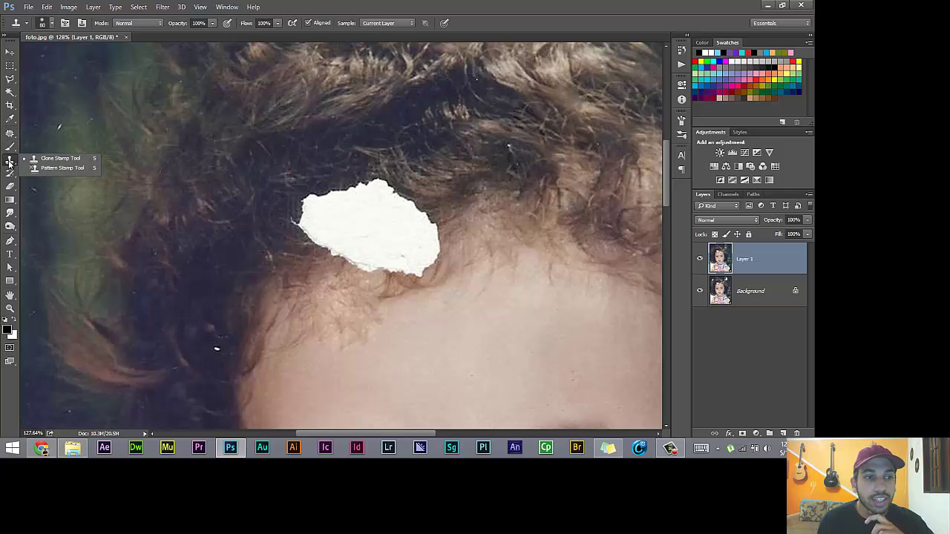
click(52, 158)
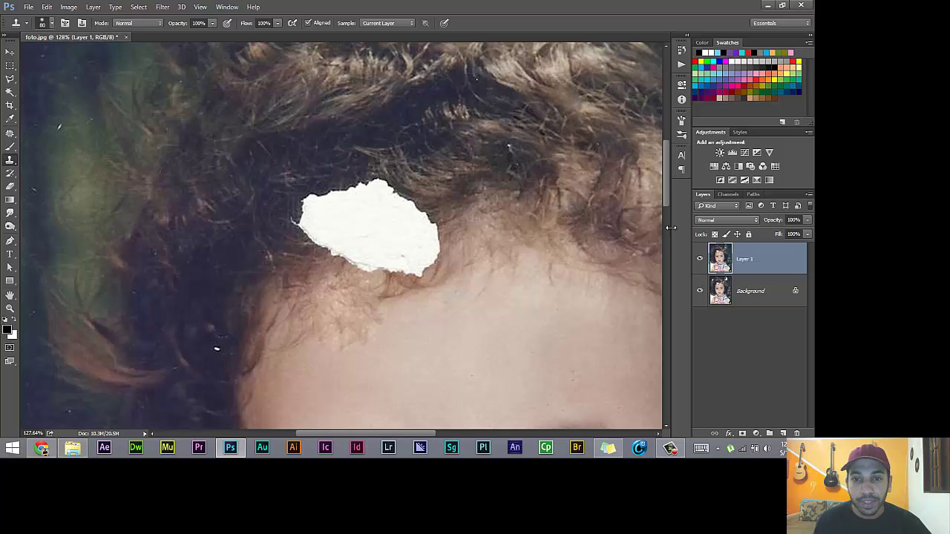
scroll(377, 116, down, 2)
scroll(377, 117, down, 3)
scroll(377, 117, down, 2)
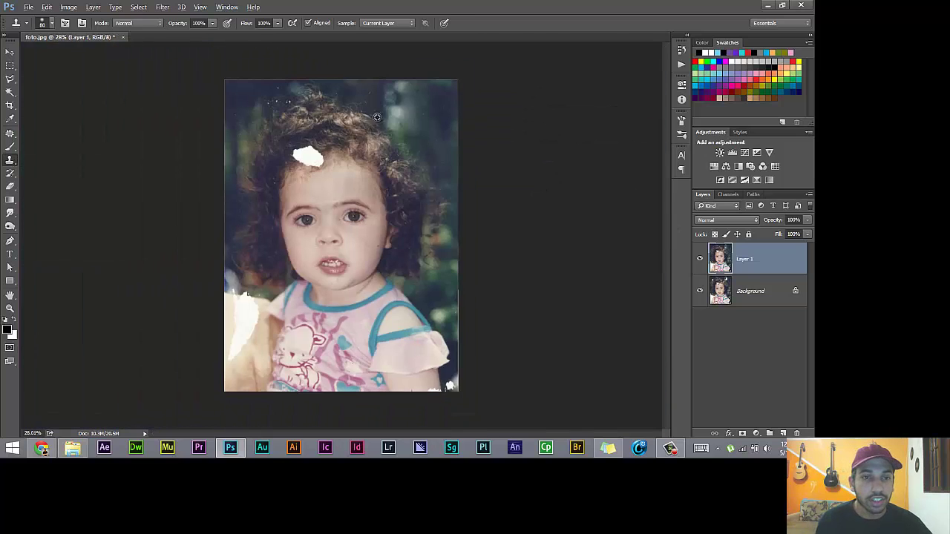
scroll(377, 116, up, 3)
scroll(281, 169, up, 2)
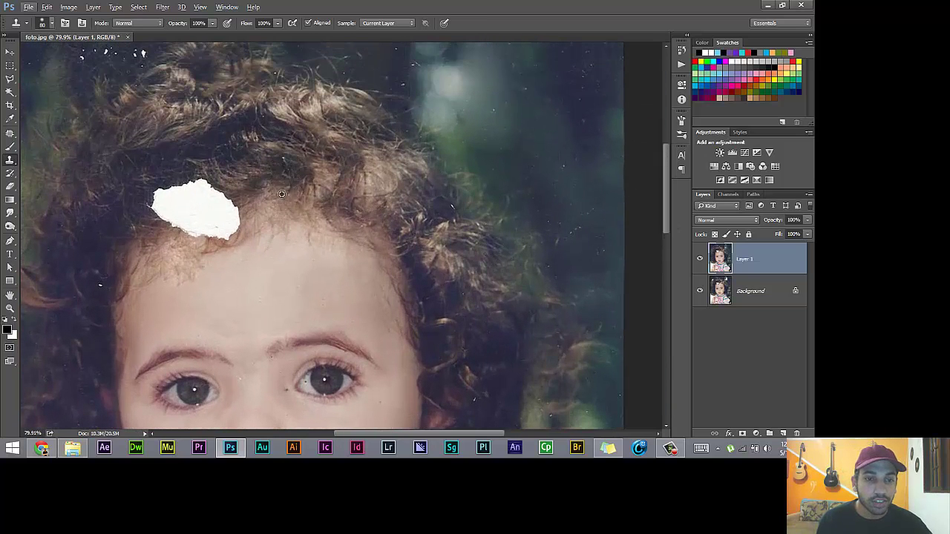
scroll(282, 194, up, 1)
scroll(259, 236, up, 1)
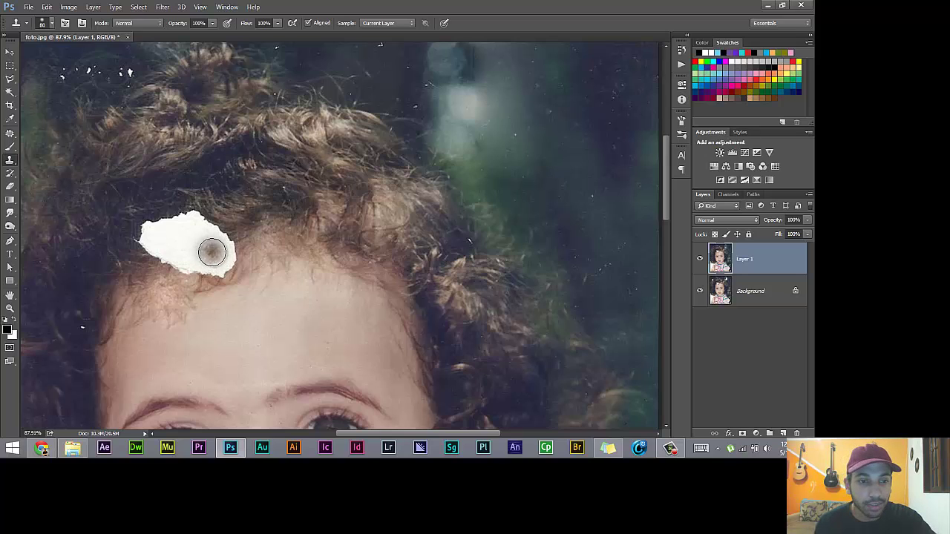
- Set the clone brush to size 150 and paint hair over the blotch's right and left parts
key(bracketright)
key(bracketright)
key(bracketright)
key(bracketleft)
key(bracketleft)
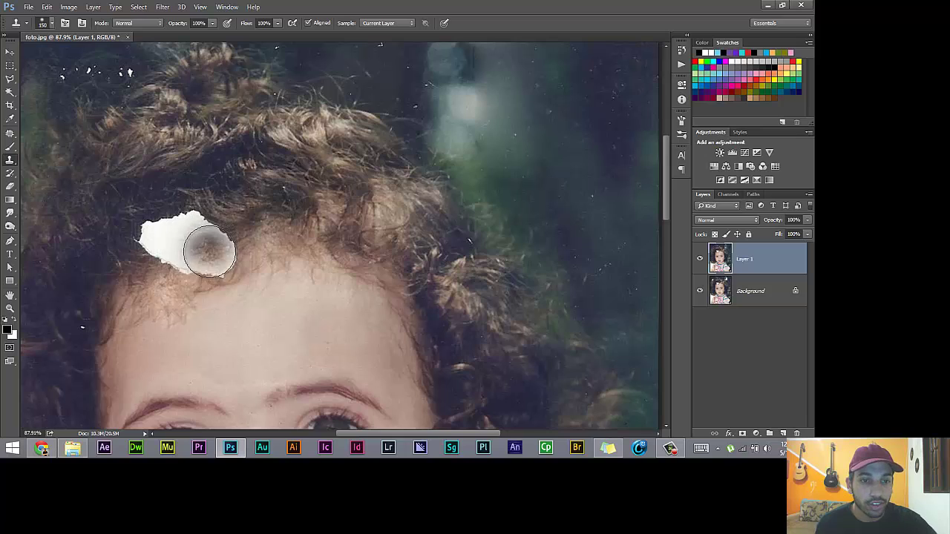
drag(226, 245, 232, 265)
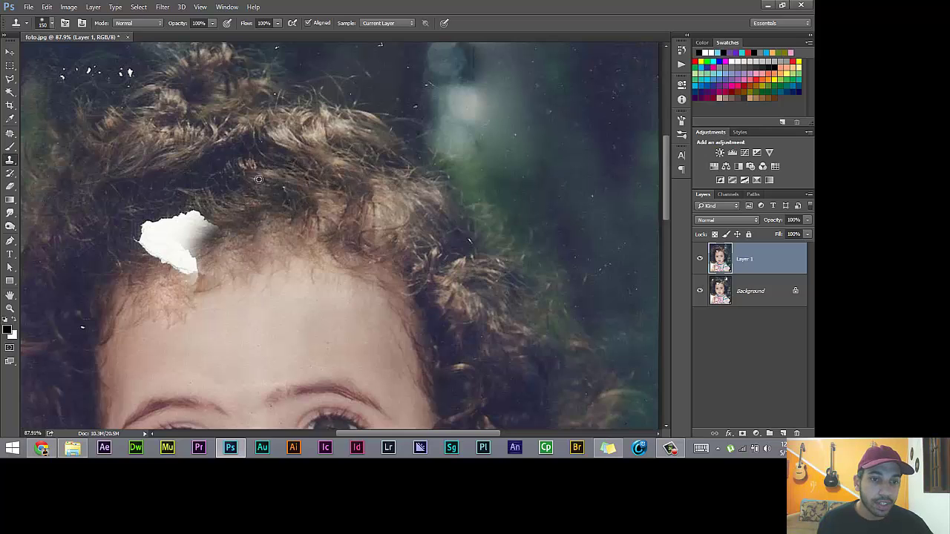
drag(223, 201, 192, 229)
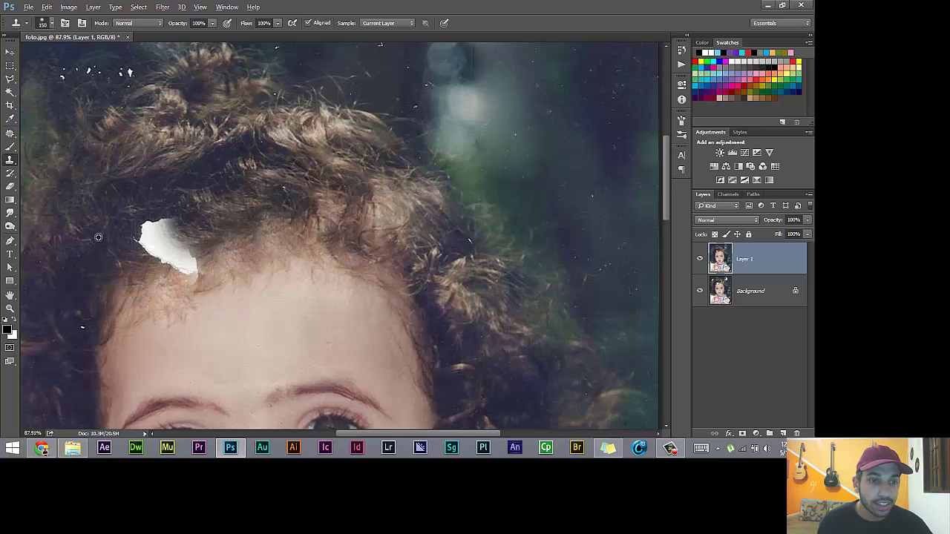
drag(131, 218, 166, 218)
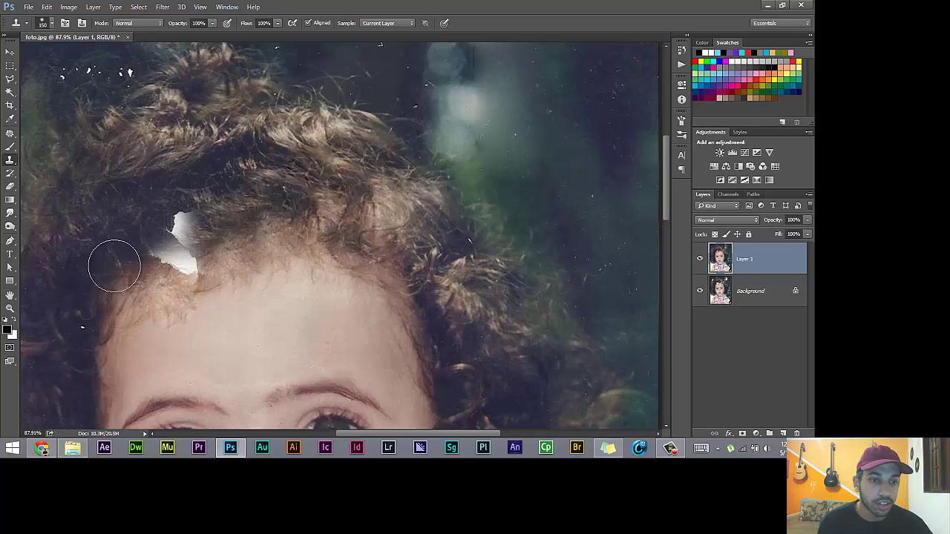
key(ctrl+z)
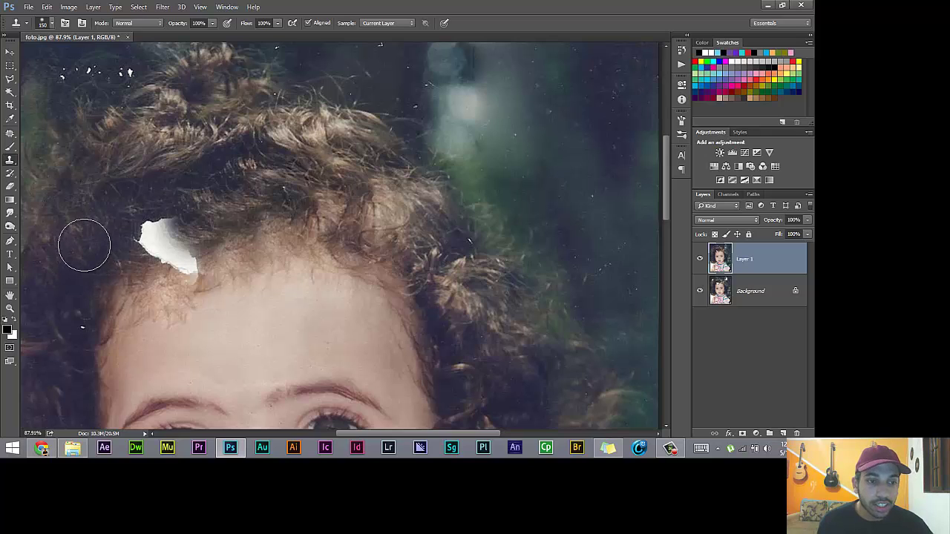
mouse_move(133, 223)
mouse_down()
mouse_move(137, 240)
mouse_move(153, 227)
mouse_up()
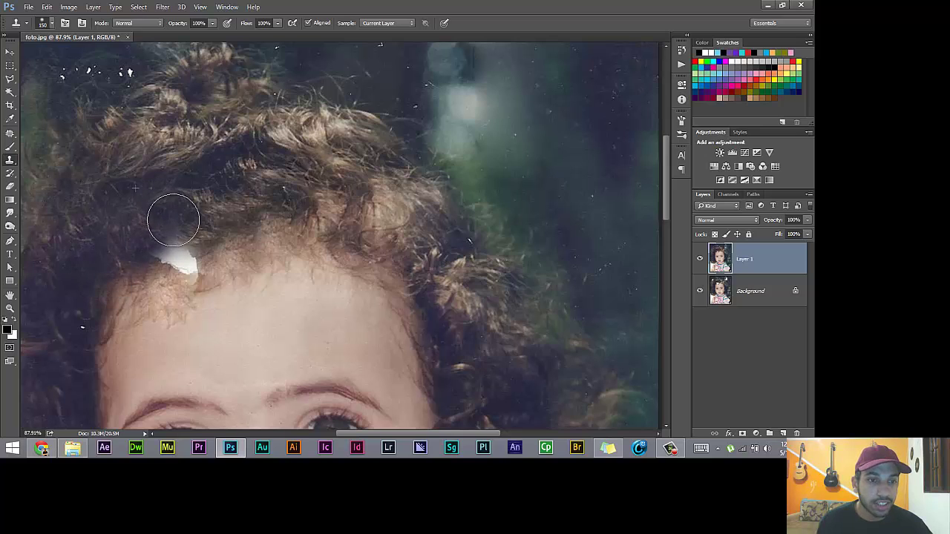
- Resample hair and forehead skin to cover the remaining hairline patch, undoing a stray edge stroke
alt+click(246, 226)
mouse_move(178, 252)
mouse_down()
mouse_move(188, 249)
mouse_move(184, 258)
mouse_up()
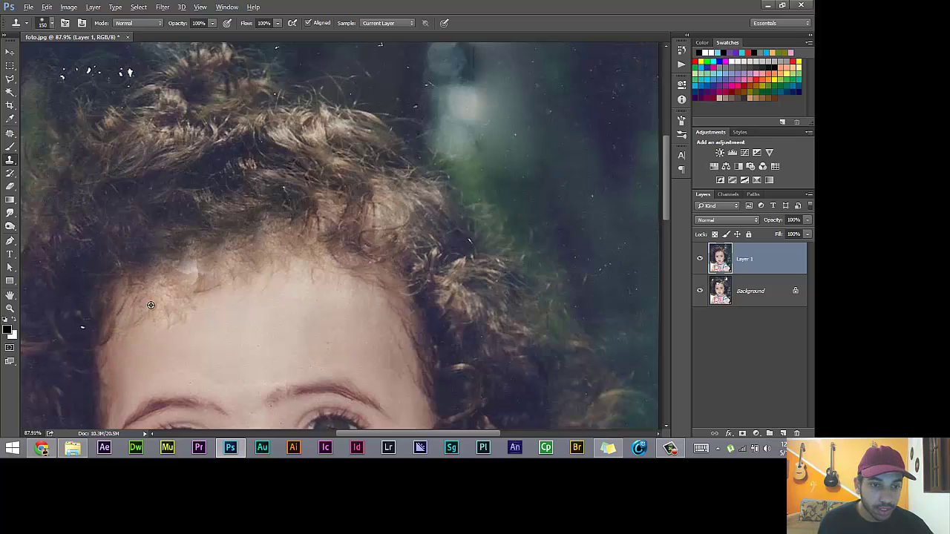
alt+click(270, 254)
drag(216, 260, 160, 276)
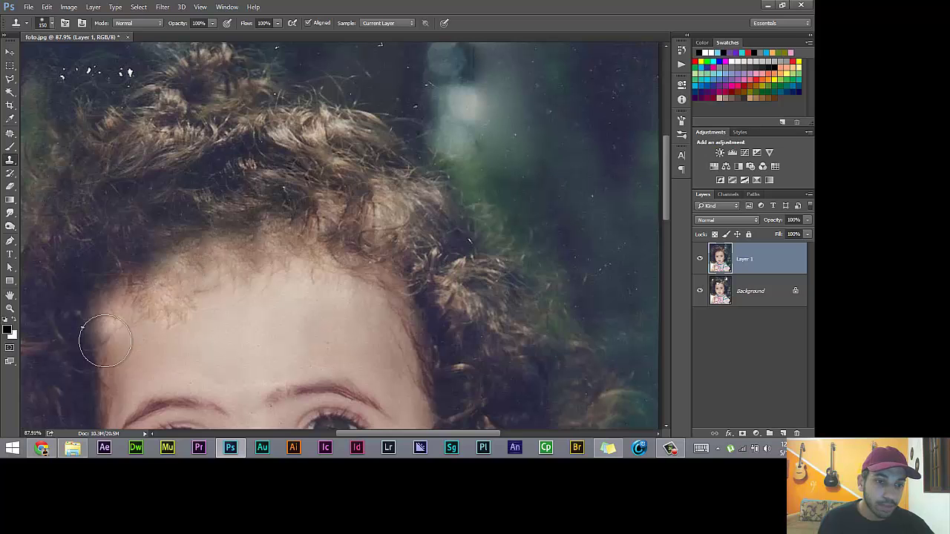
drag(119, 304, 94, 325)
key(ctrl+z)
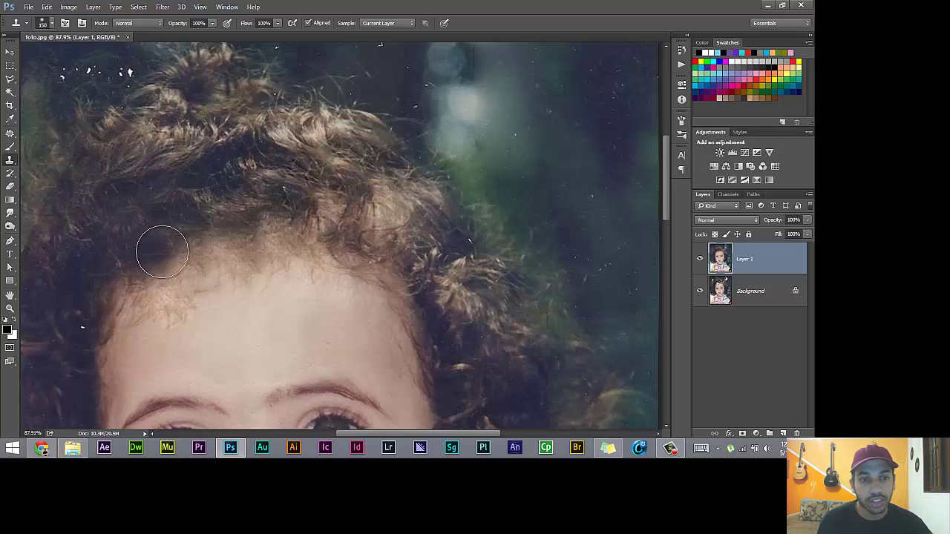
scroll(269, 141, down, 3)
- Zoom into the lower-left tear and clone nearby skin over its lower part
scroll(269, 141, down, 2)
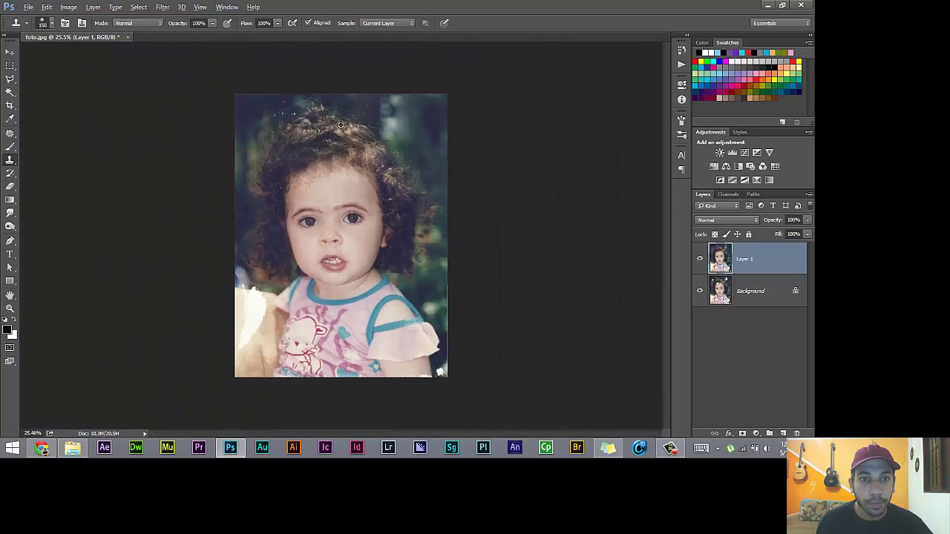
scroll(320, 111, up, 4)
scroll(282, 34, up, 1)
scroll(281, 33, up, 1)
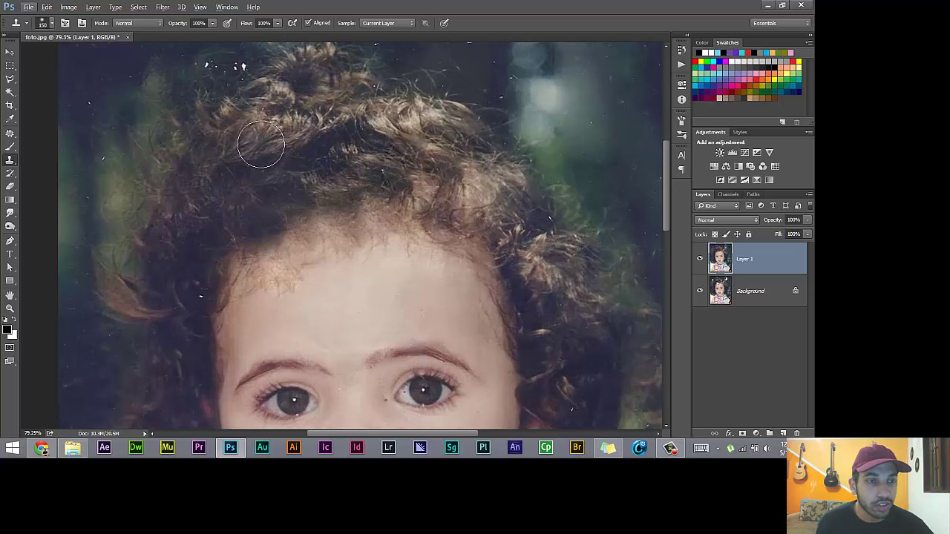
scroll(186, 37, up, 1)
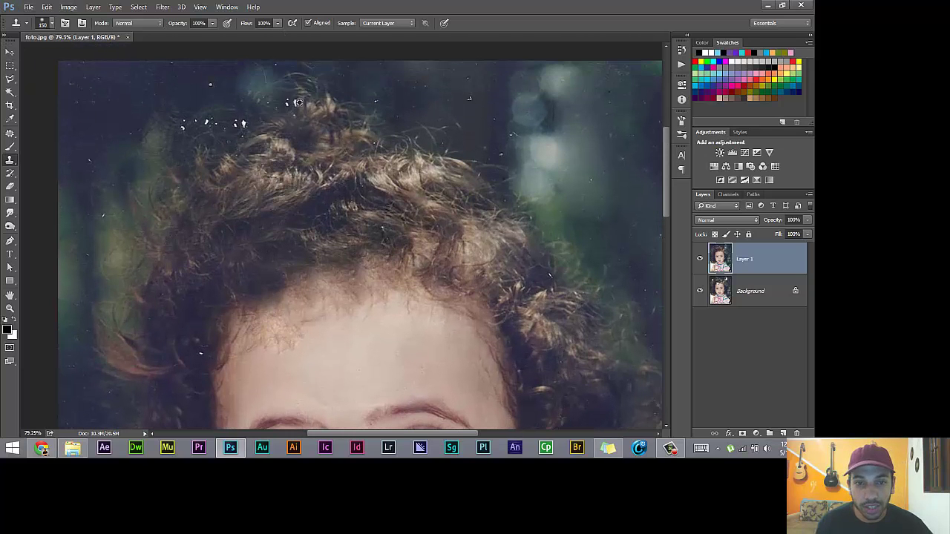
scroll(412, 152, down, 5)
scroll(336, 246, up, 2)
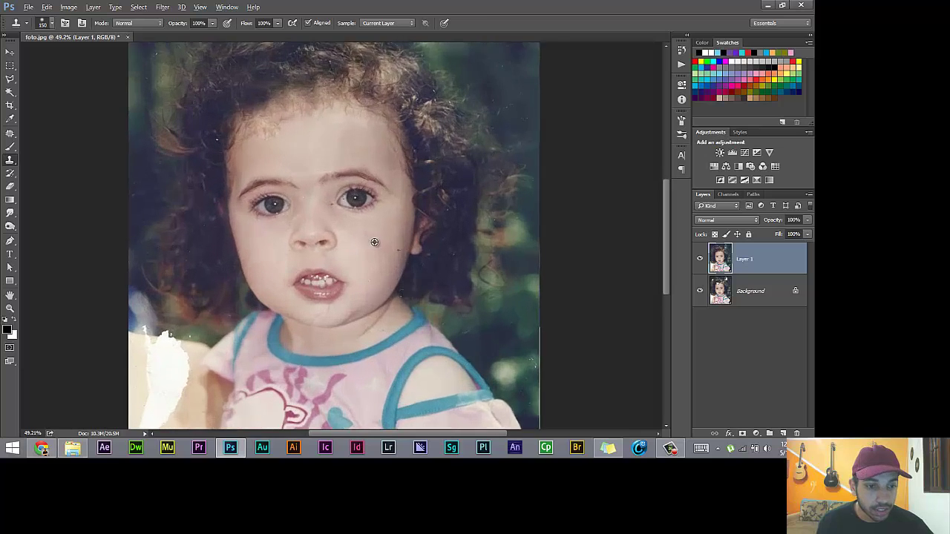
scroll(335, 246, up, 1)
scroll(227, 373, down, 2)
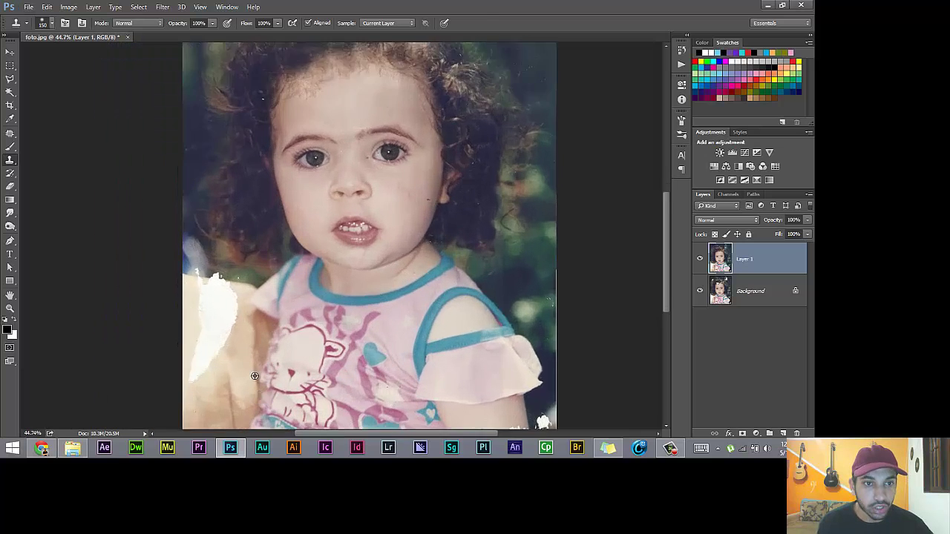
scroll(227, 373, up, 2)
scroll(230, 333, up, 2)
scroll(231, 332, up, 2)
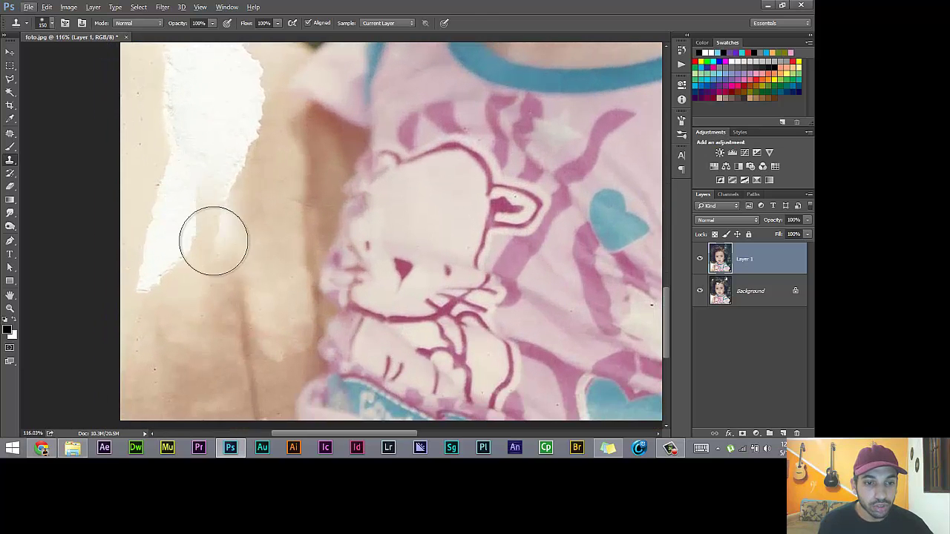
scroll(204, 257, down, 1)
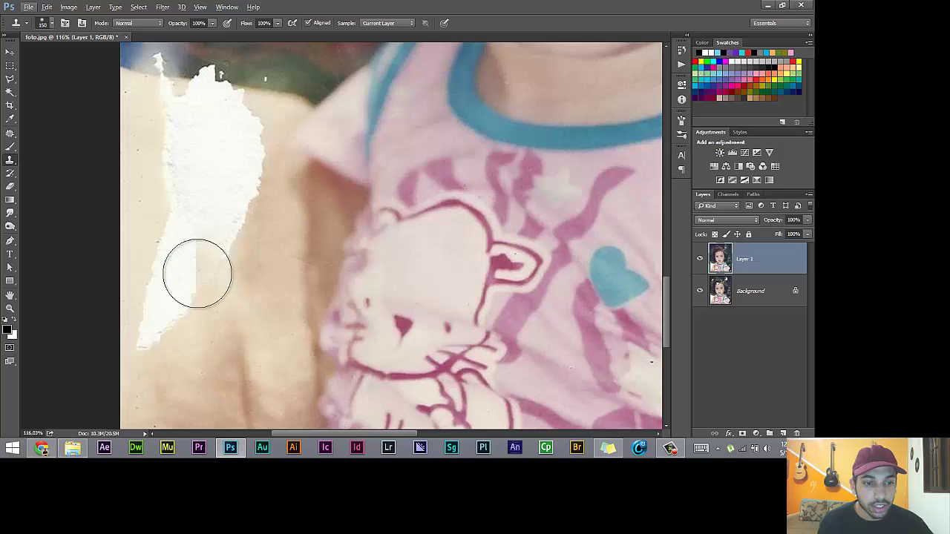
alt+click(202, 394)
mouse_move(139, 359)
mouse_down()
mouse_move(160, 301)
mouse_move(223, 257)
mouse_up()
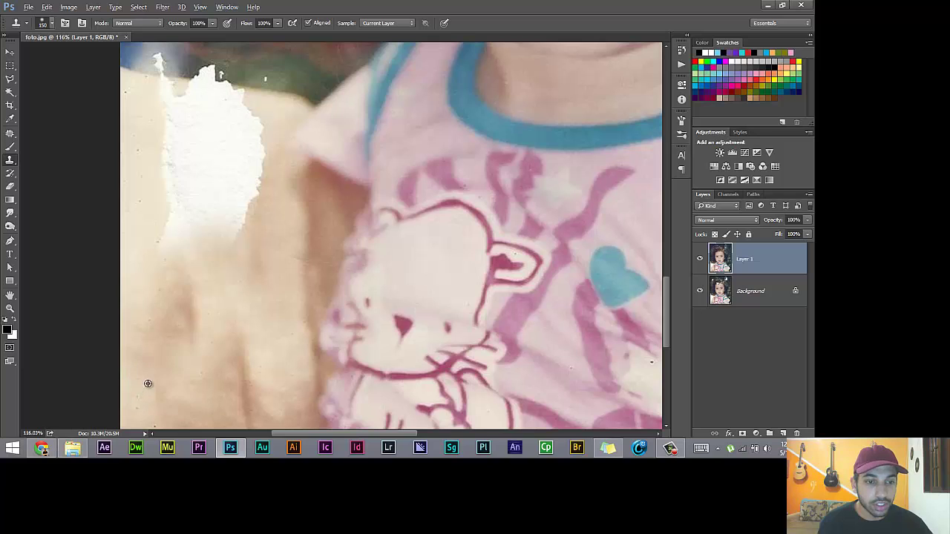
- Cover more of the tear with skin tone, resampling skin below it for the rest
drag(176, 303, 149, 230)
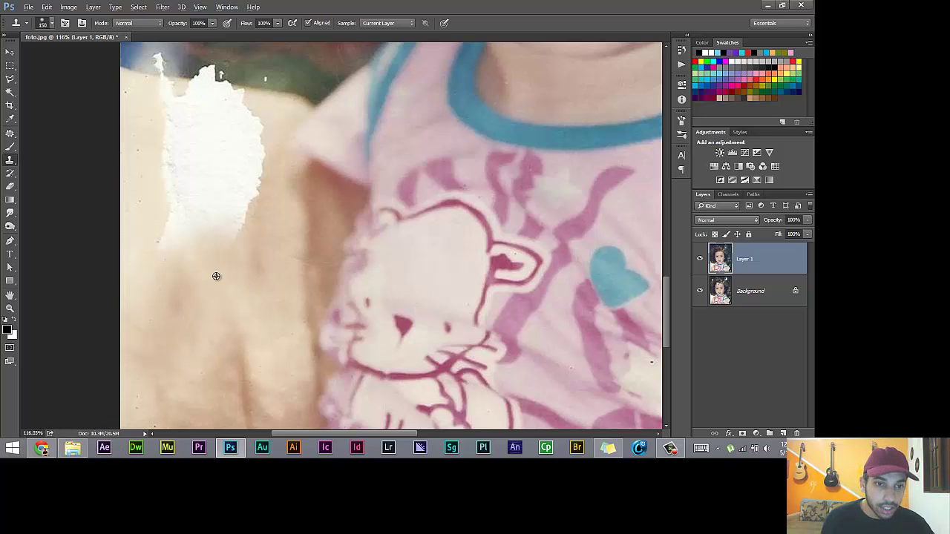
mouse_move(276, 214)
mouse_down()
mouse_move(225, 216)
mouse_move(188, 237)
mouse_move(141, 300)
mouse_move(151, 268)
mouse_move(191, 214)
mouse_move(209, 219)
mouse_up()
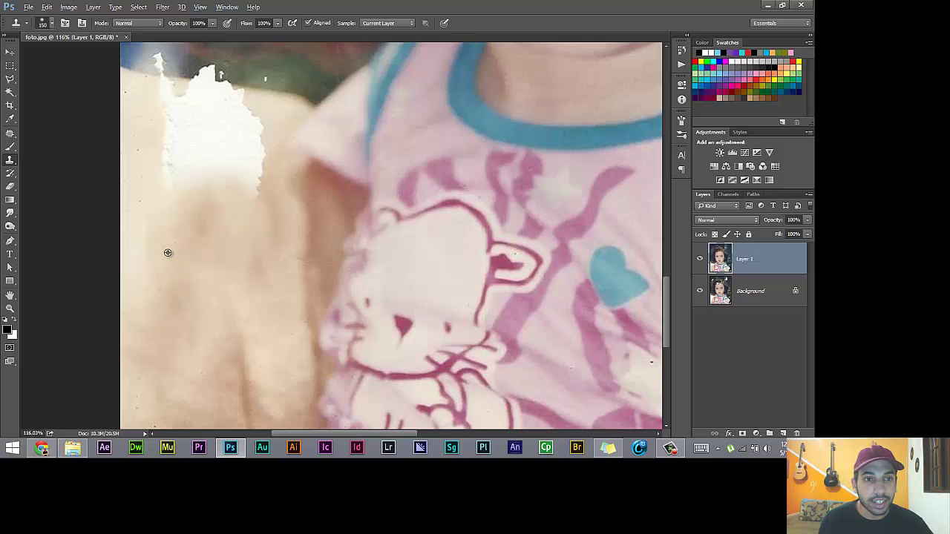
scroll(176, 255, up, 3)
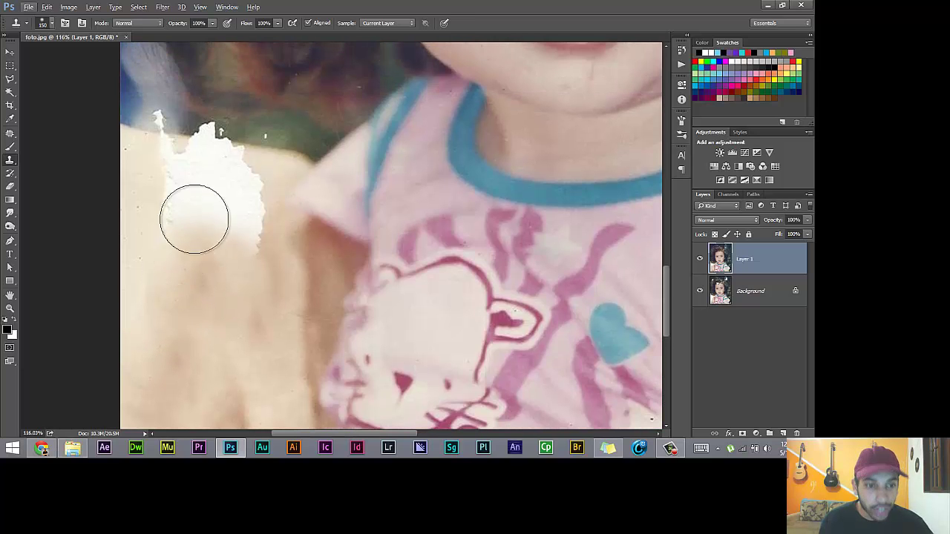
alt+click(142, 330)
mouse_move(179, 245)
mouse_down()
mouse_move(195, 227)
mouse_move(243, 242)
mouse_move(235, 210)
mouse_move(165, 225)
mouse_move(171, 200)
mouse_move(248, 205)
mouse_move(246, 185)
mouse_move(220, 170)
mouse_move(150, 225)
mouse_up()
- Adjust the clone brush settings and blend the light patches across the skin below the hair
right_click(179, 199)
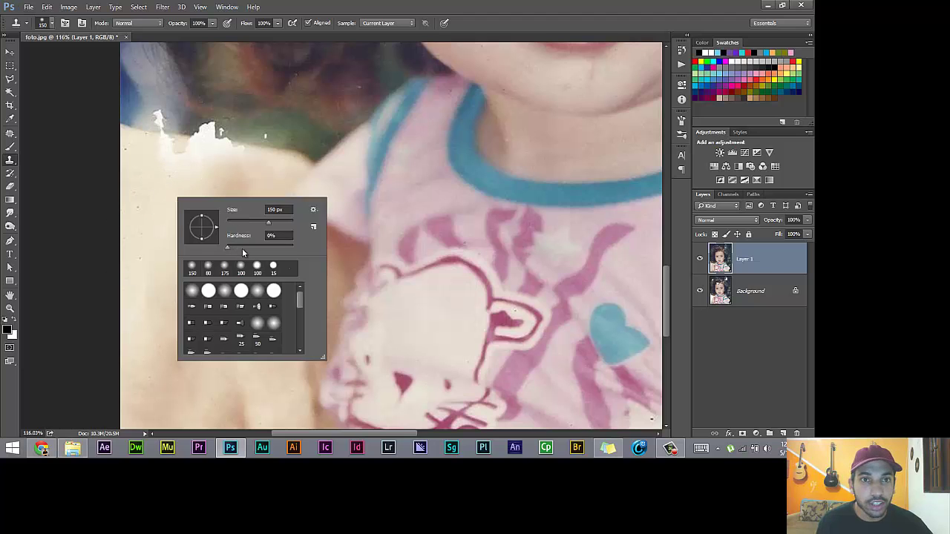
click(232, 142)
scroll(191, 227, up, 1)
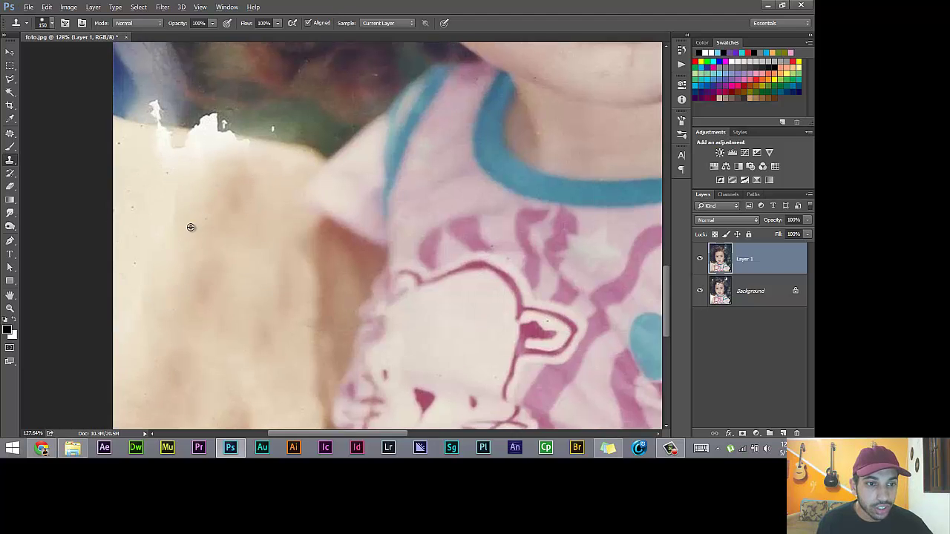
scroll(190, 227, up, 5)
mouse_move(204, 345)
mouse_down()
mouse_move(185, 201)
mouse_move(268, 141)
mouse_move(309, 186)
mouse_up()
scroll(311, 189, up, 3)
scroll(259, 191, down, 6)
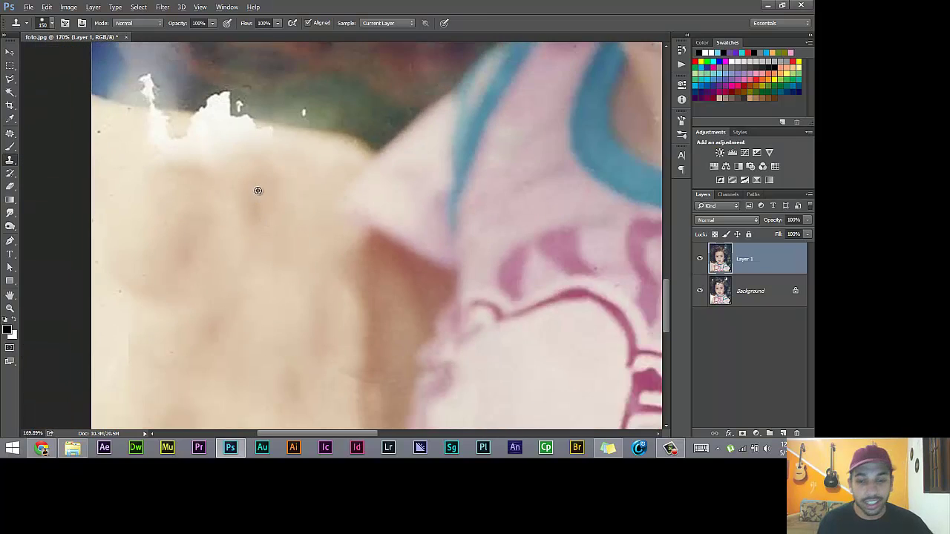
scroll(256, 200, down, 7)
scroll(252, 211, up, 10)
- With a smaller brush, clone background over the white speck and skin over the bluish notch
key(bracketleft)
key(bracketleft)
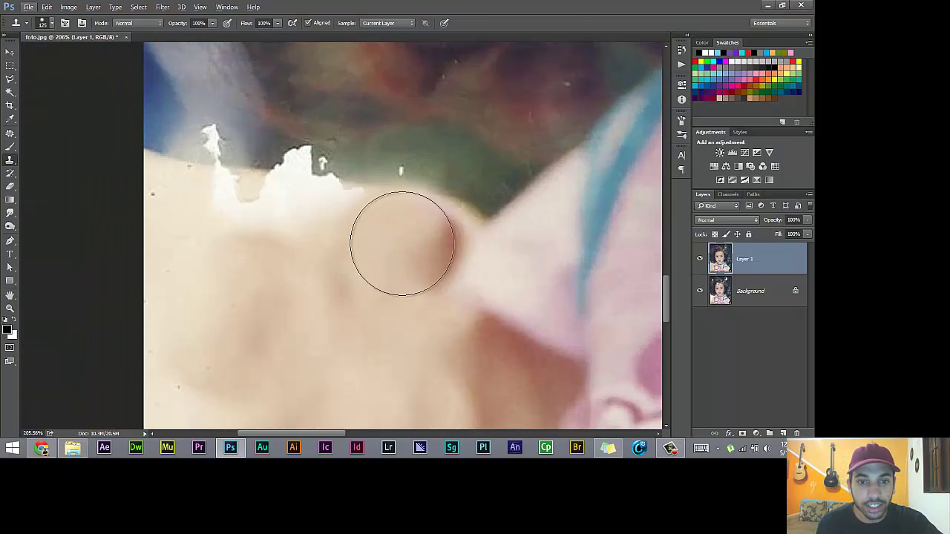
key(bracketleft)
key(bracketleft)
key(bracketleft)
key(bracketleft)
key(bracketleft)
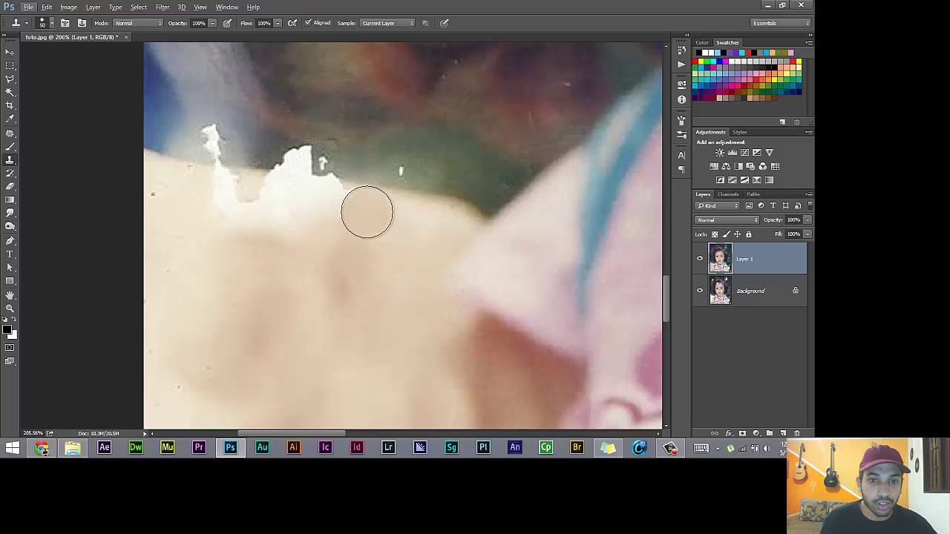
key(bracketleft)
alt+click(383, 197)
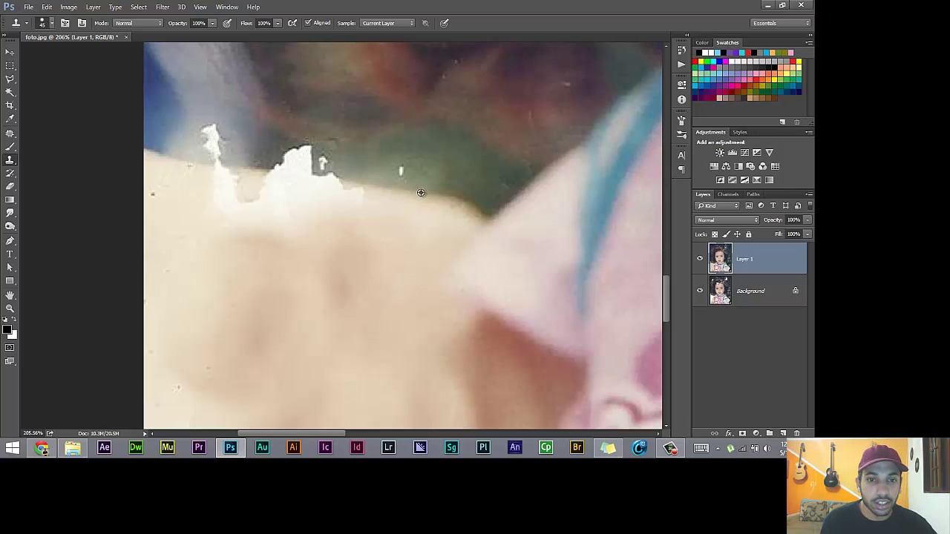
drag(335, 190, 340, 181)
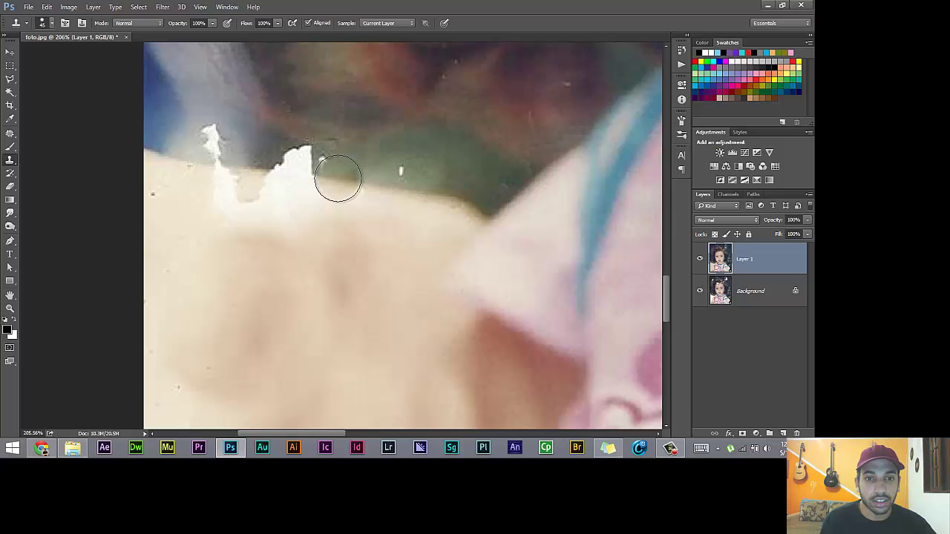
drag(246, 195, 252, 193)
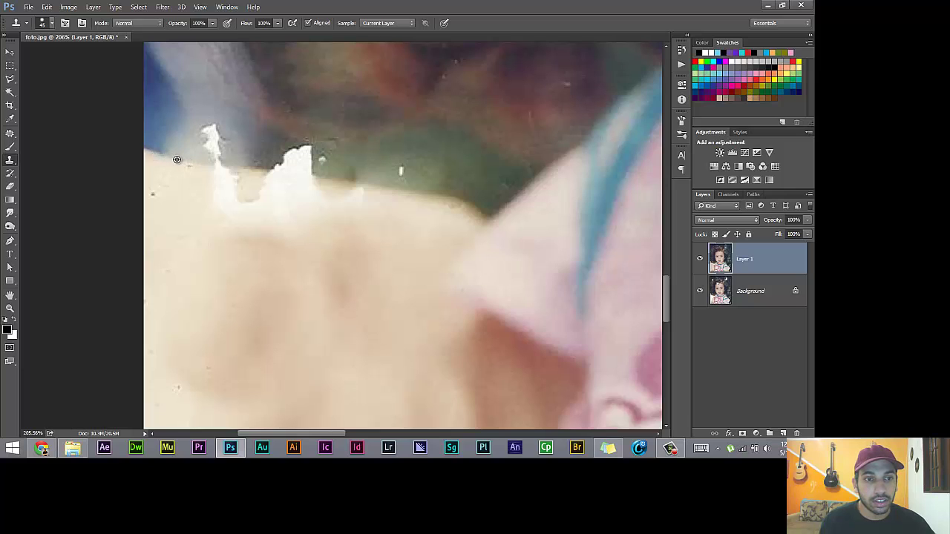
- Sample beige skin and clone it over the white spike in the tear, redoing dark patches
alt+click(177, 159)
mouse_move(218, 168)
mouse_down()
mouse_move(211, 186)
mouse_move(282, 186)
mouse_up()
key(ctrl+z)
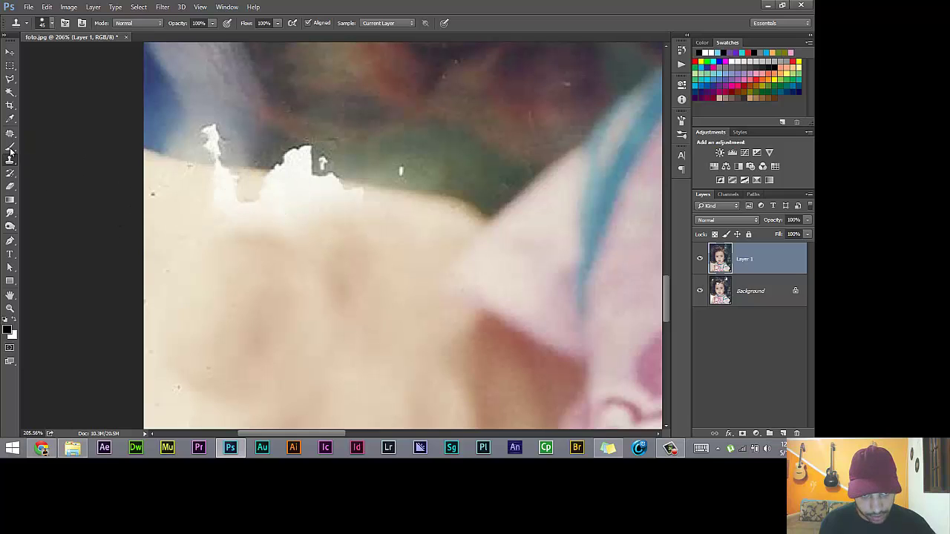
alt+scroll(240, 337, up, 2)
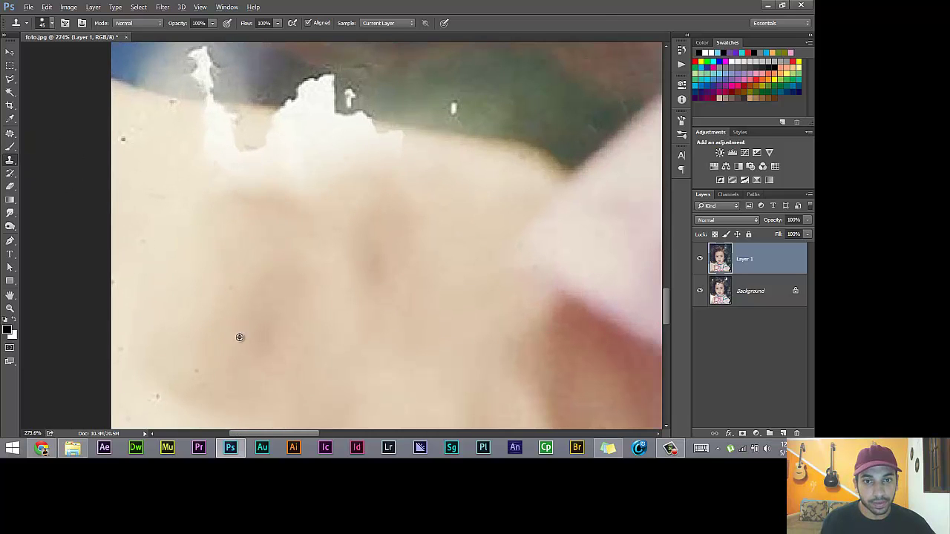
alt+click(213, 286)
mouse_move(294, 158)
mouse_down()
mouse_move(401, 152)
mouse_move(309, 146)
mouse_move(294, 160)
mouse_up()
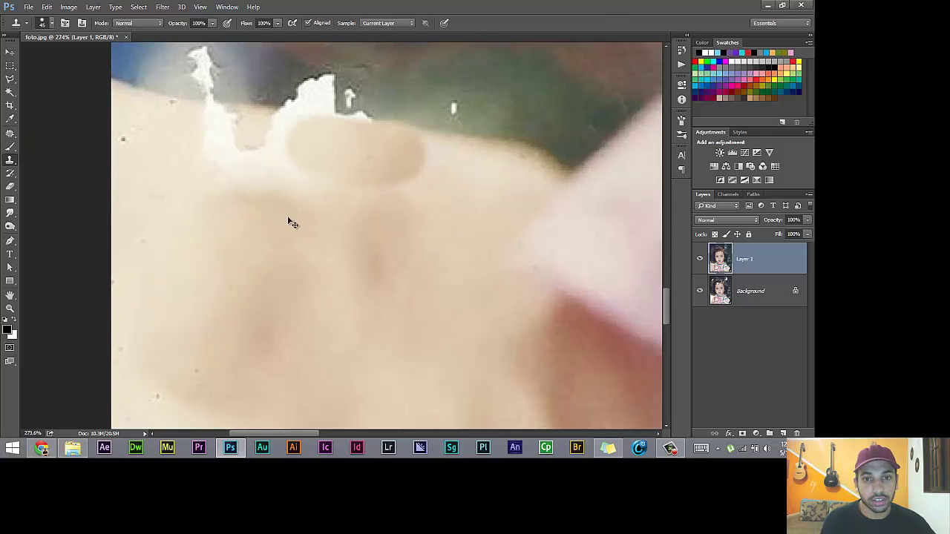
key(ctrl+z)
mouse_move(400, 158)
mouse_down()
mouse_move(343, 148)
mouse_move(275, 203)
mouse_move(308, 164)
mouse_move(284, 166)
mouse_move(238, 223)
mouse_up()
- Resample clean skin tone and paint it over the white torn patch
alt+click(403, 186)
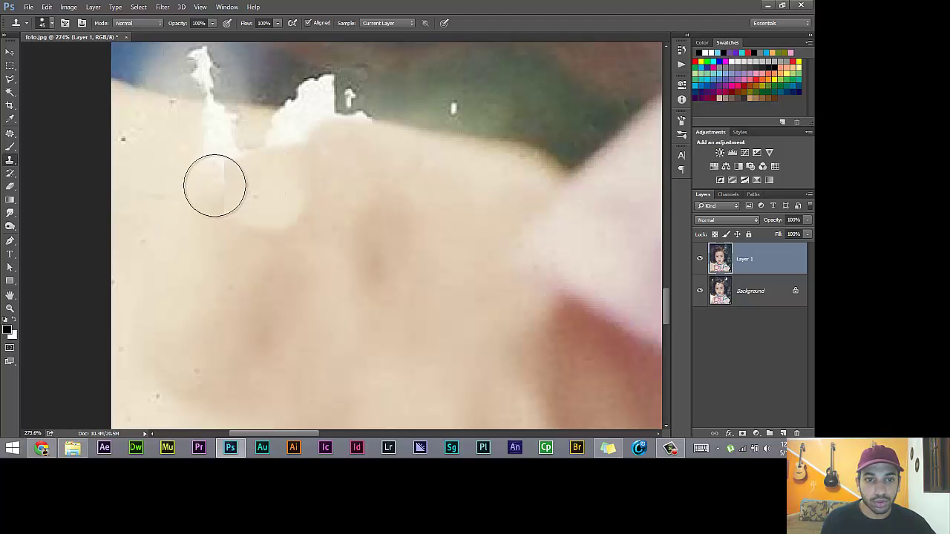
mouse_move(268, 214)
mouse_down()
mouse_move(259, 191)
mouse_move(275, 155)
mouse_move(293, 149)
mouse_up()
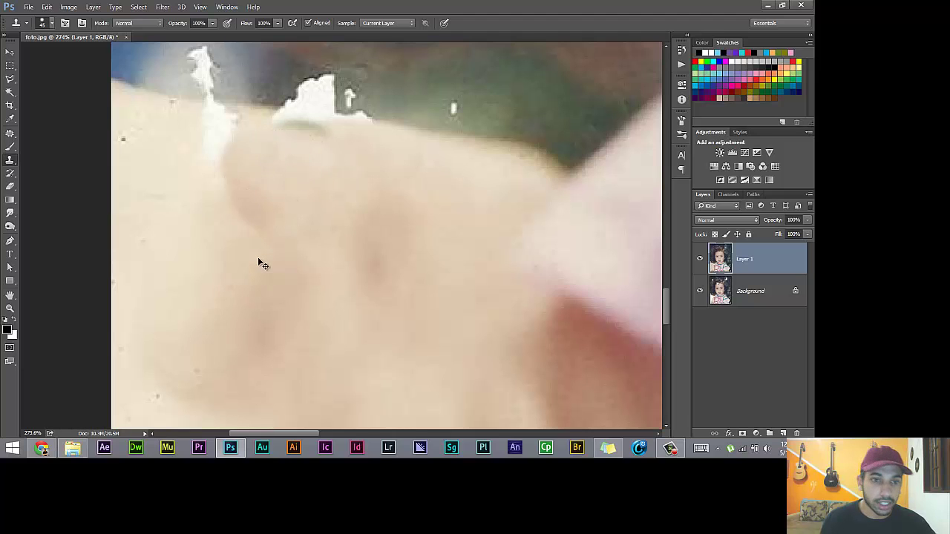
key(ctrl+alt+z)
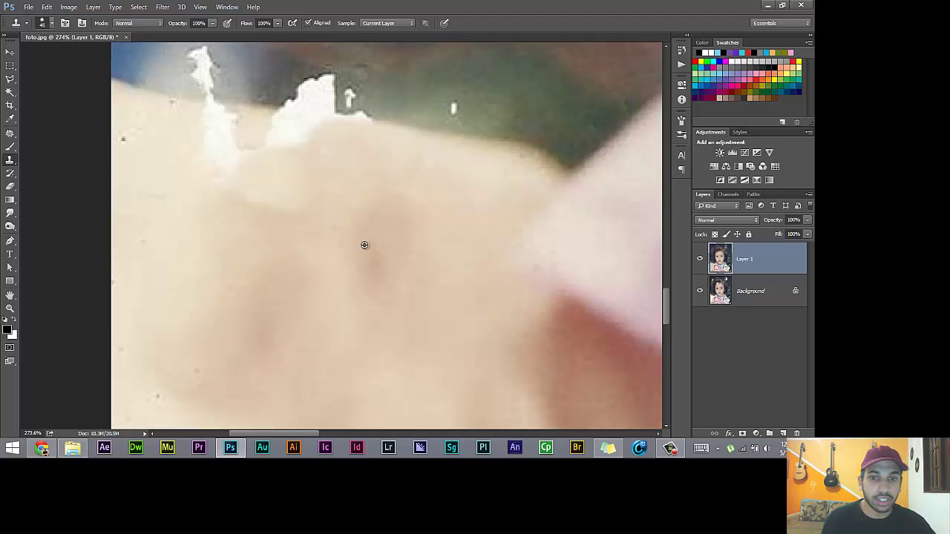
drag(229, 170, 216, 195)
key(ctrl+z)
alt+click(421, 170)
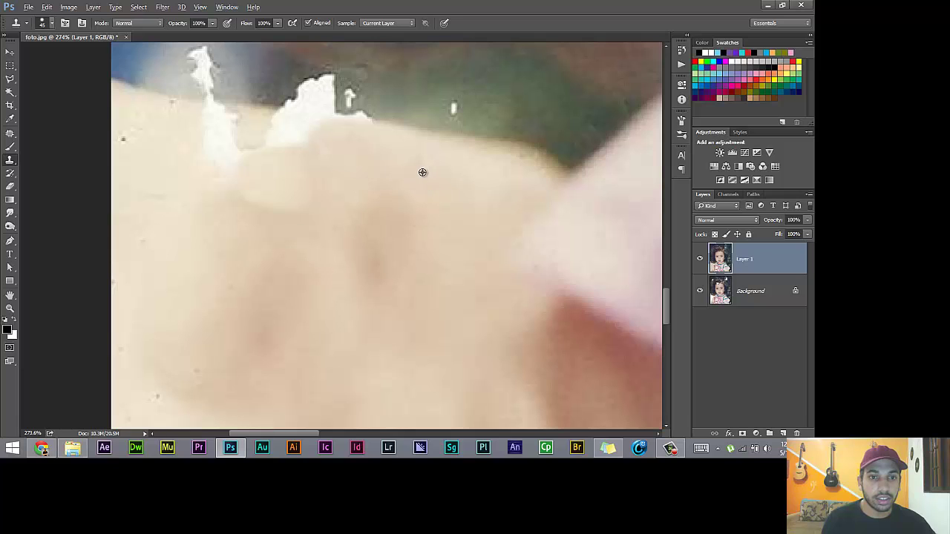
mouse_move(241, 161)
mouse_down()
mouse_move(223, 148)
mouse_move(290, 154)
mouse_up()
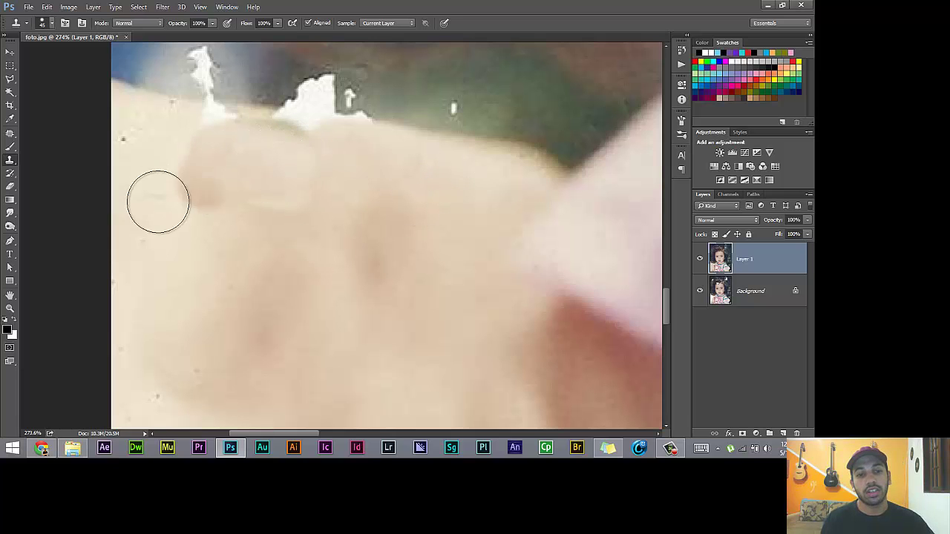
- Use the Patch Tool to replace the white tear with clean green background, then deselect
scroll(178, 252, down, 4)
scroll(176, 261, down, 3)
scroll(173, 267, down, 3)
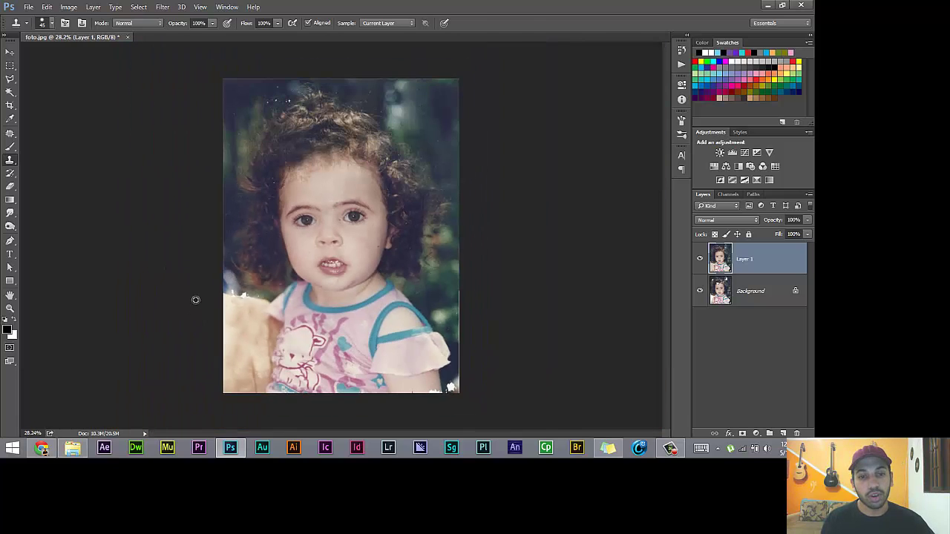
scroll(196, 297, up, 3)
scroll(240, 365, up, 2)
scroll(270, 326, up, 2)
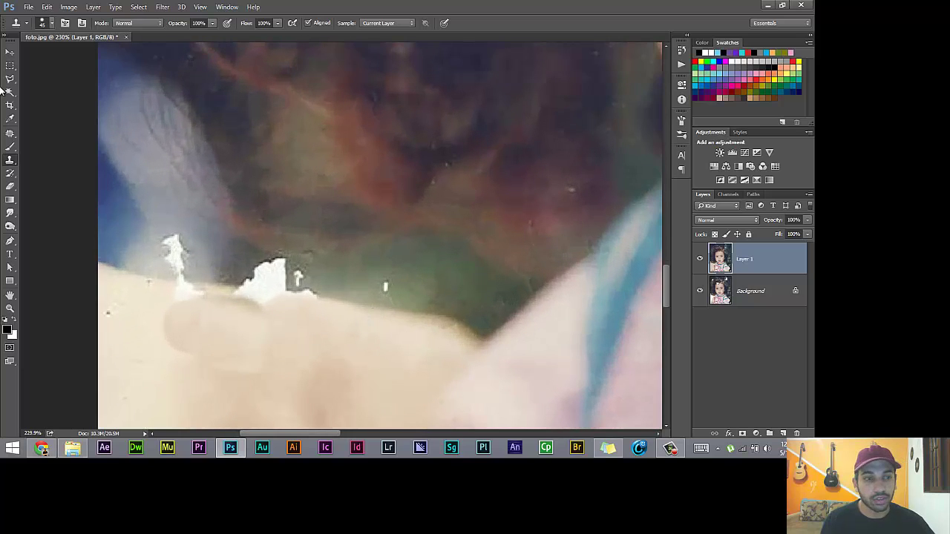
click(11, 133)
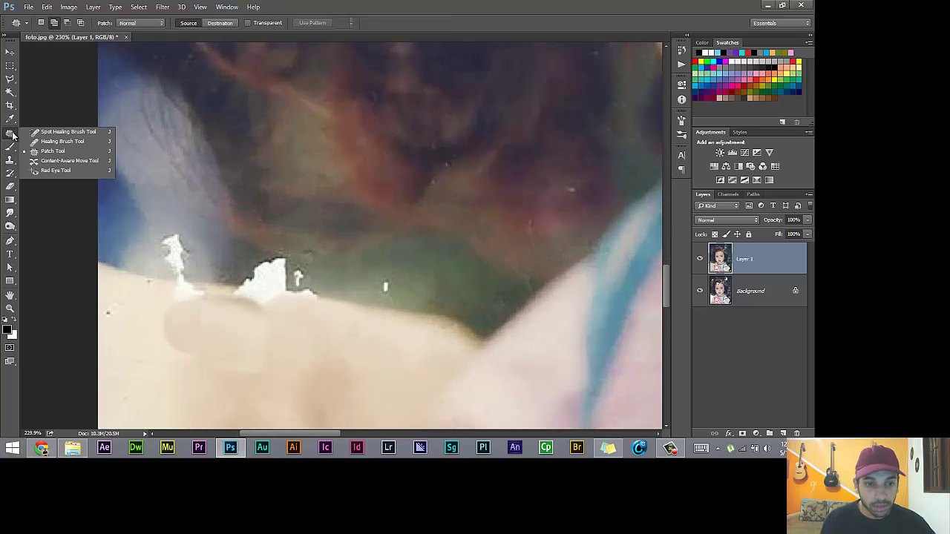
click(74, 150)
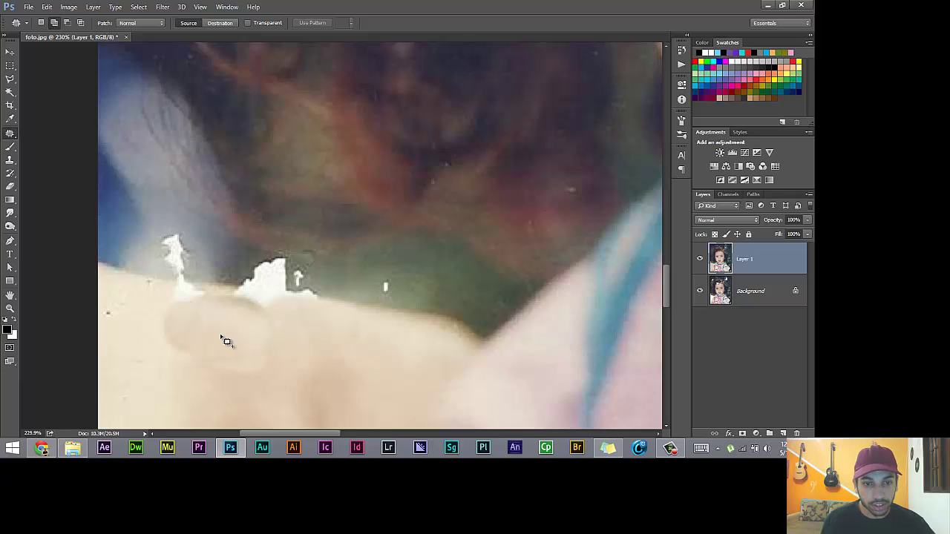
drag(219, 310, 294, 254)
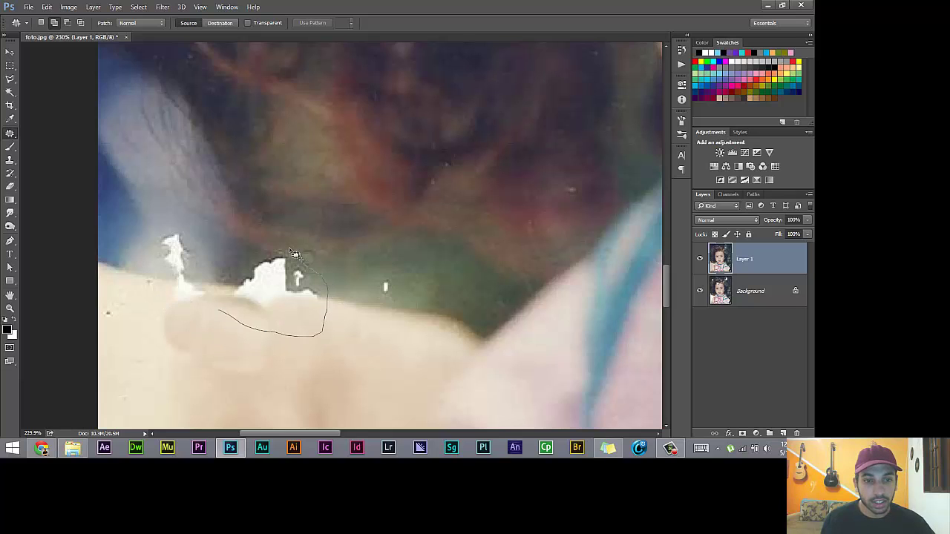
mouse_move(226, 282)
mouse_down()
mouse_move(221, 313)
mouse_move(387, 332)
mouse_move(376, 329)
mouse_up()
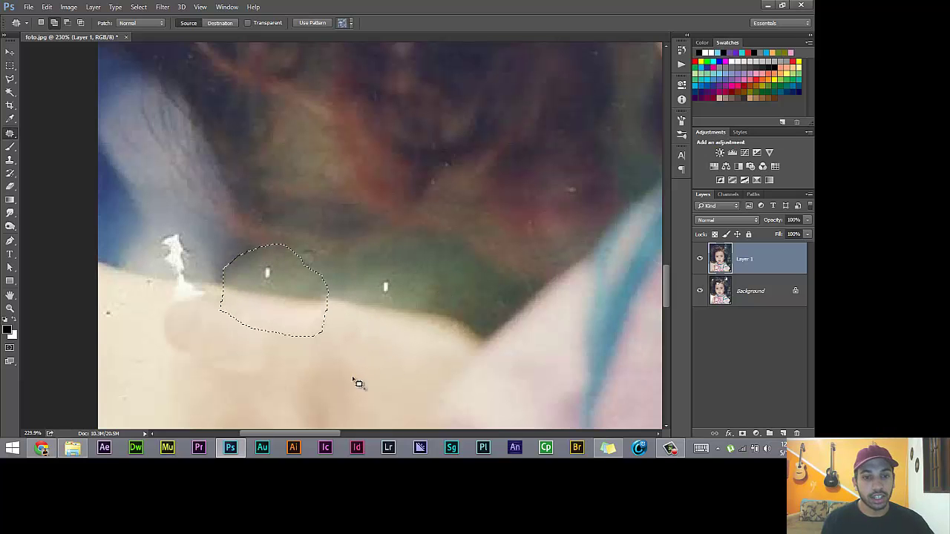
key(ctrl+d)
- Zoom around the image to inspect the patched tear
scroll(301, 375, down, 2)
scroll(290, 371, down, 1)
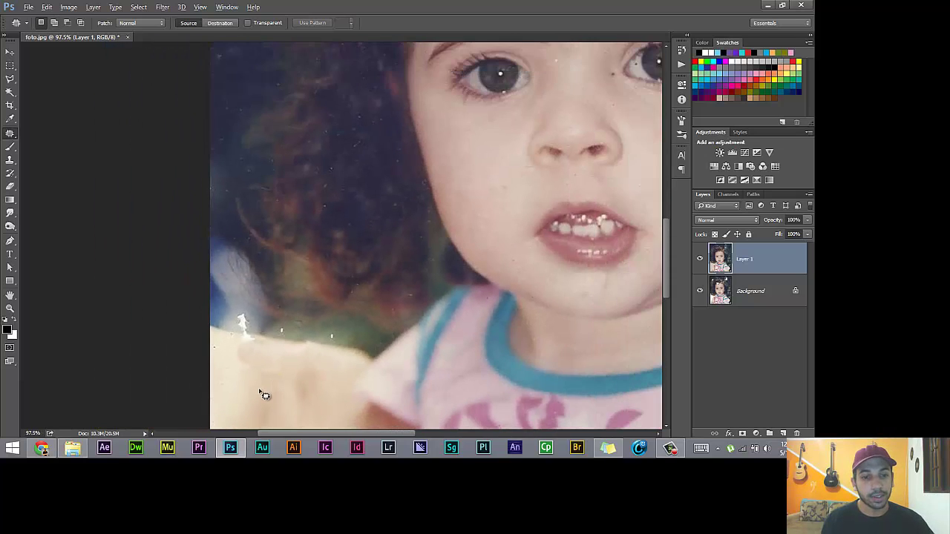
scroll(264, 386, down, 1)
scroll(266, 386, up, 1)
scroll(275, 378, up, 1)
scroll(274, 369, up, 1)
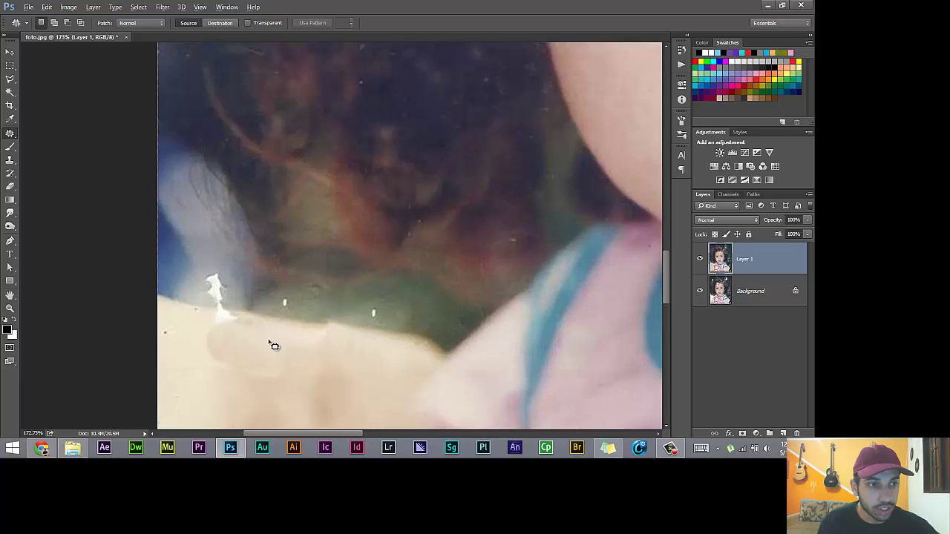
scroll(272, 344, up, 1)
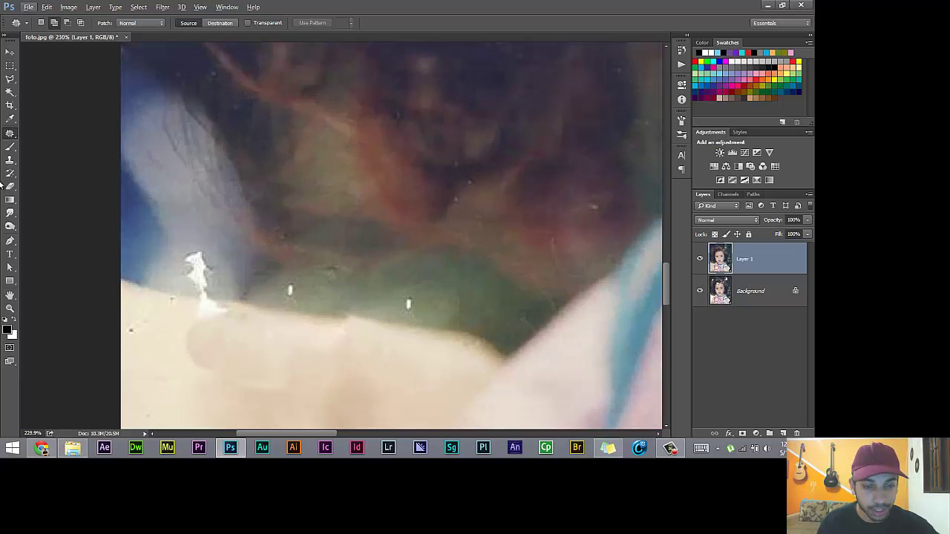
- Use the Spot Healing Brush to heal two white specks in the green background
right_click(12, 132)
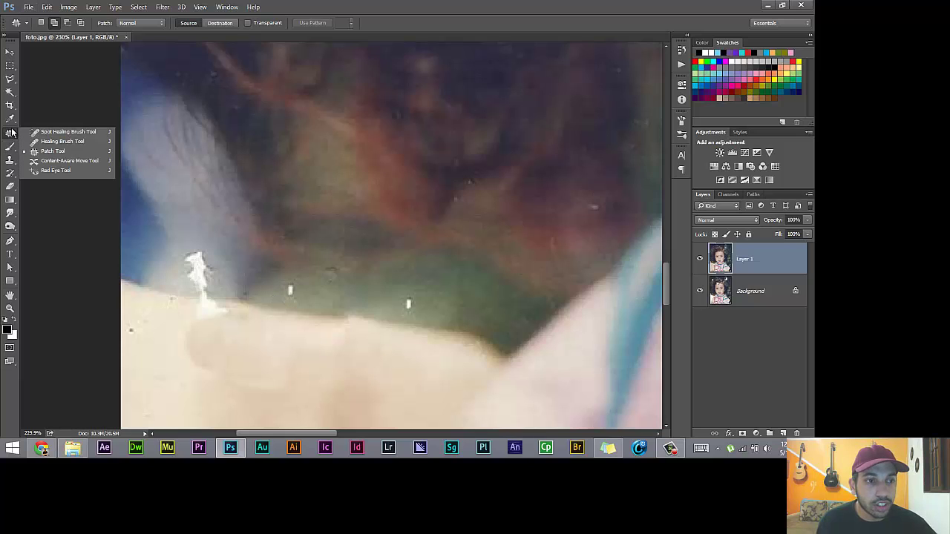
click(67, 132)
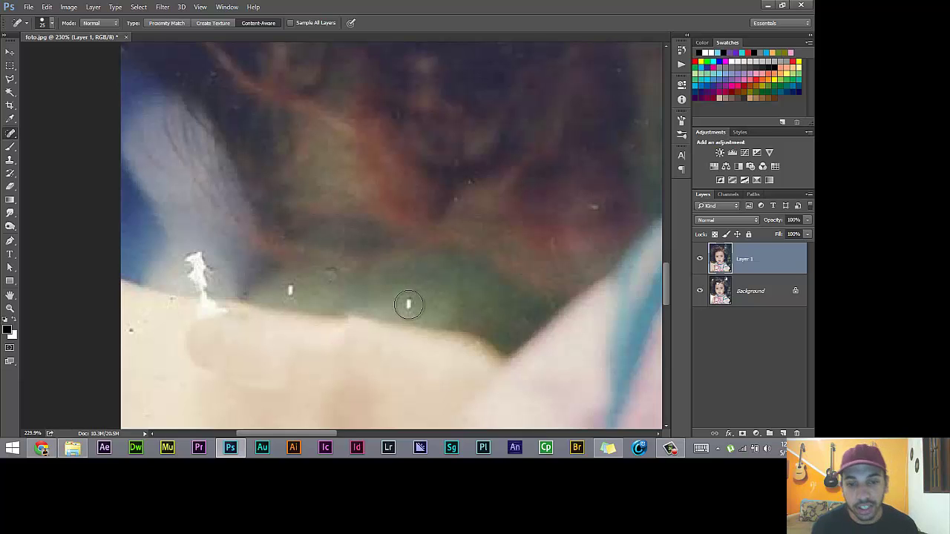
click(409, 304)
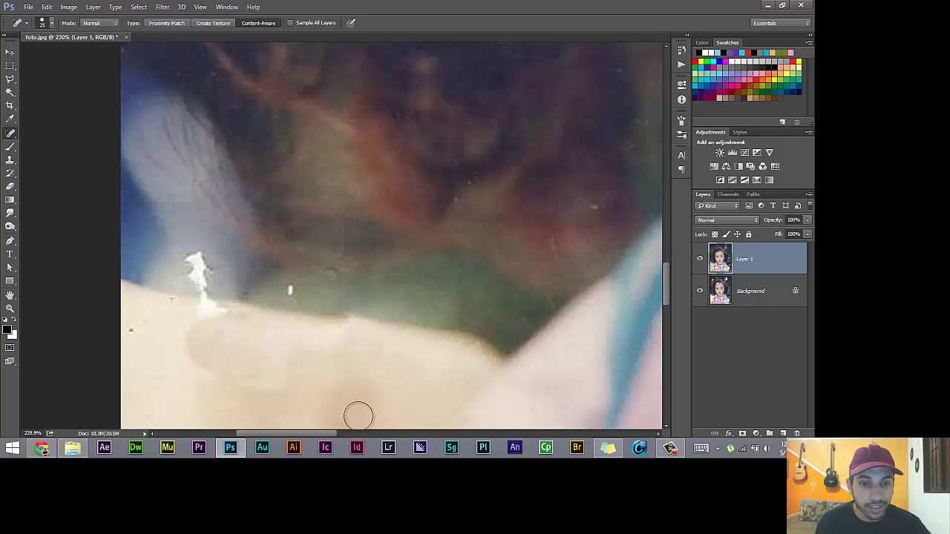
click(289, 291)
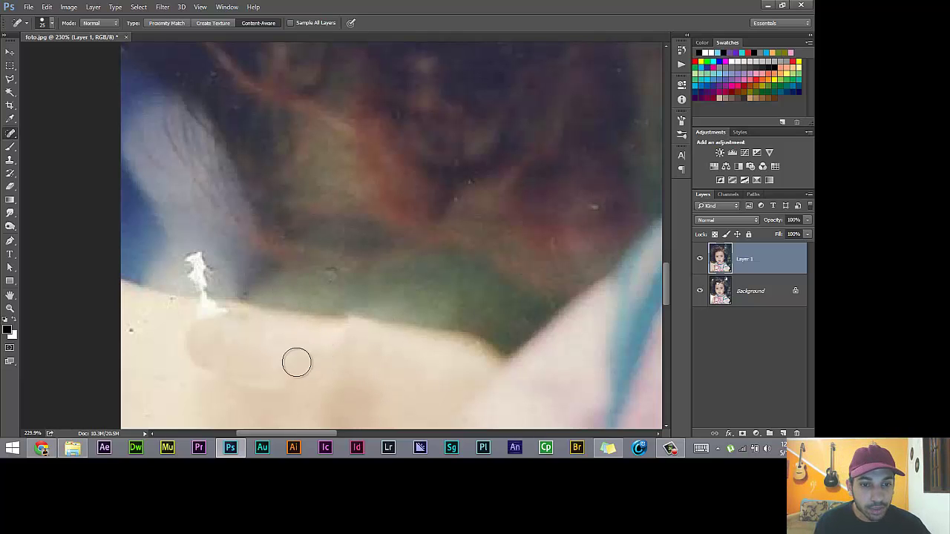
- Heal the blemish on the cheek near the right eye and the dark spot near the brow
scroll(237, 356, down, 5)
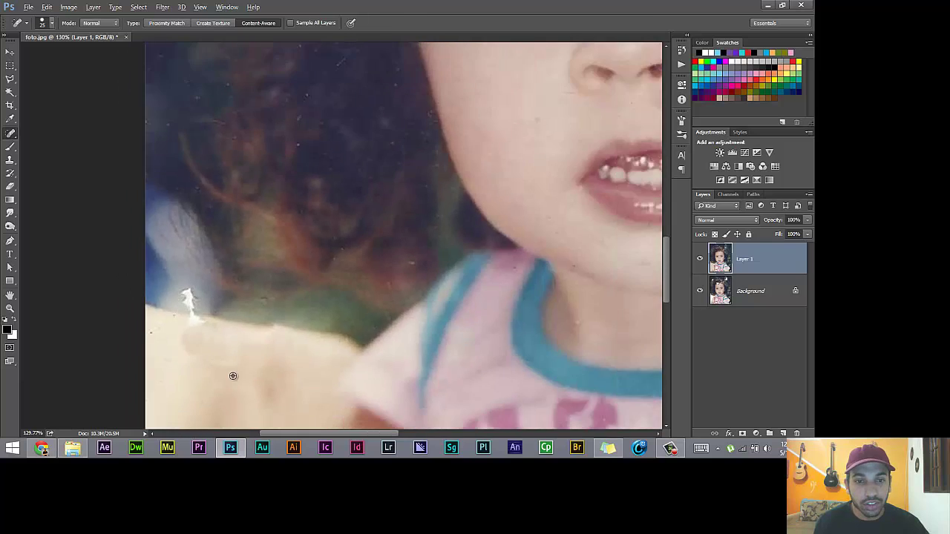
scroll(297, 345, down, 5)
scroll(346, 336, down, 2)
scroll(386, 297, up, 4)
scroll(415, 260, up, 3)
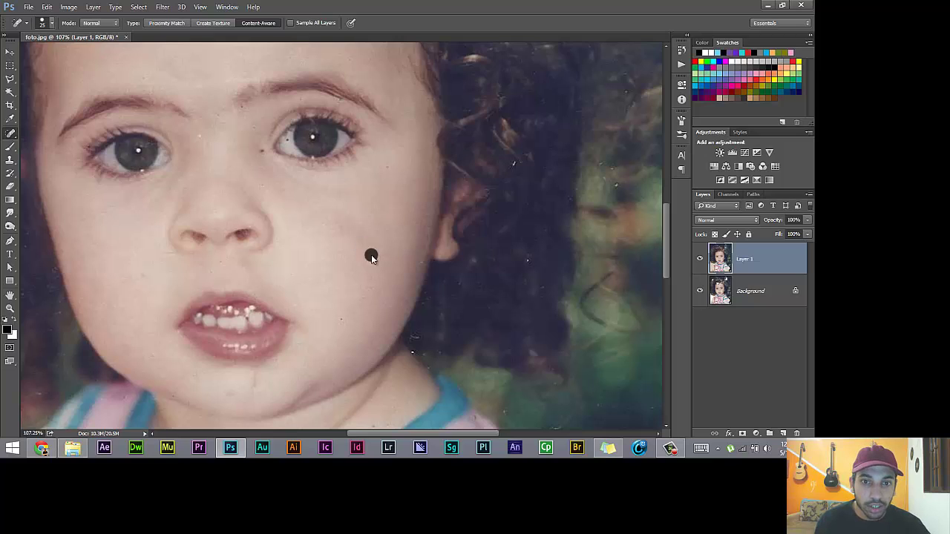
click(388, 166)
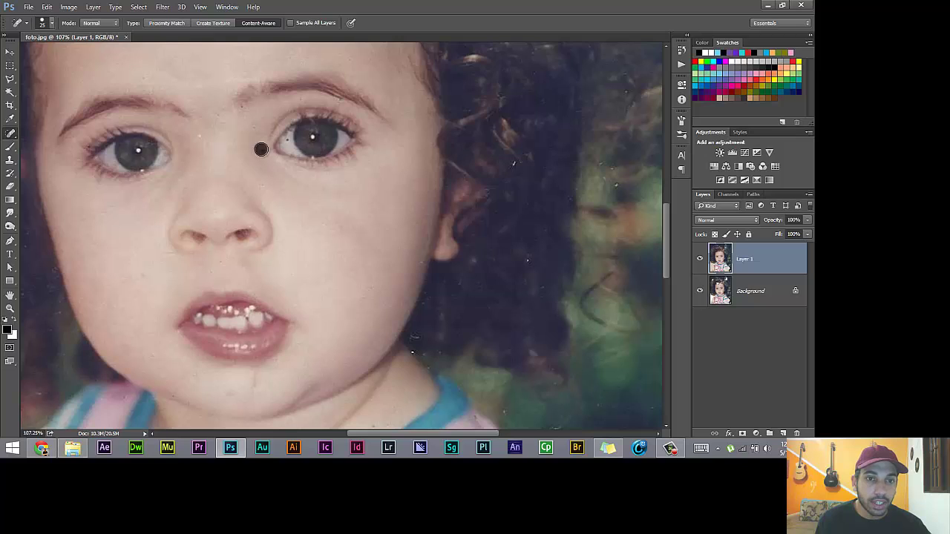
click(255, 130)
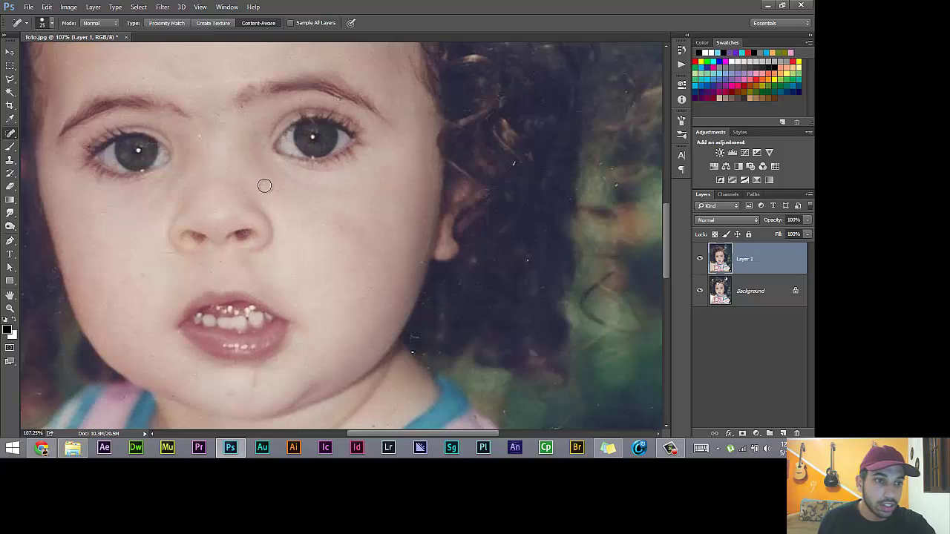
- Resize the healing brush and heal two specks on the forehead
key(bracketleft)
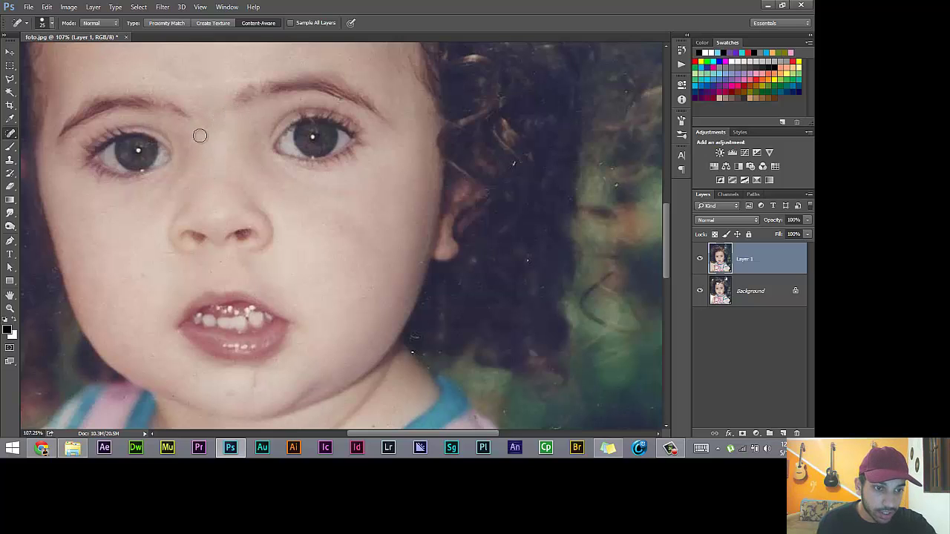
key(bracketright)
key(bracketright)
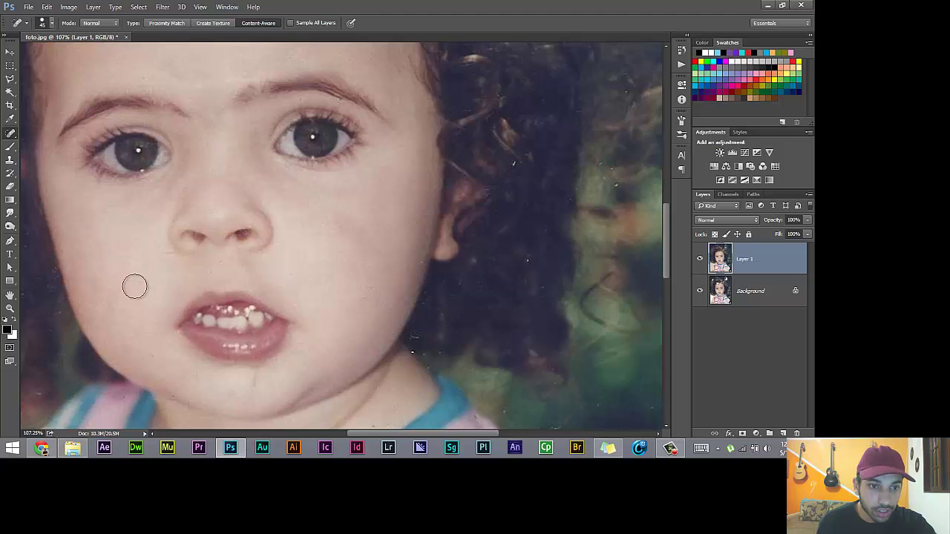
scroll(201, 367, down, 2)
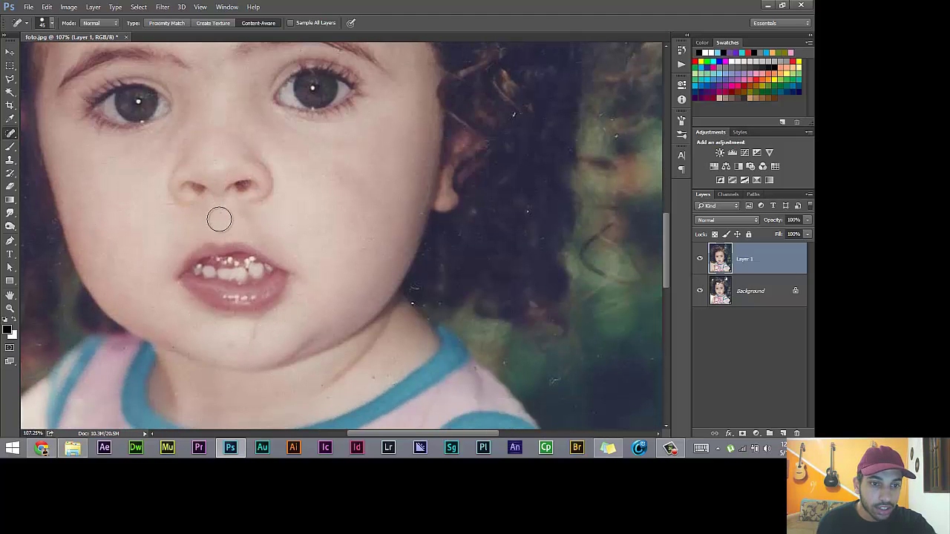
key(bracketleft)
key(bracketleft)
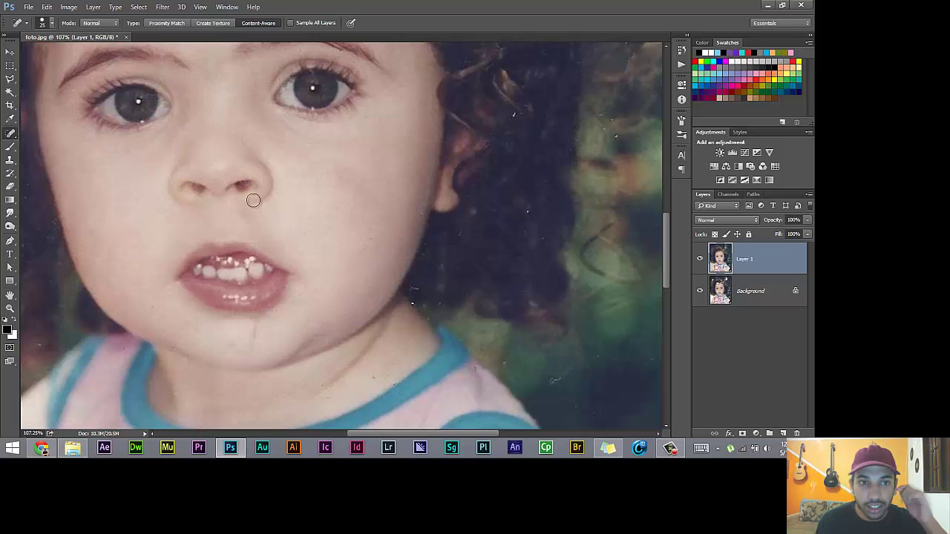
scroll(155, 207, up, 2)
scroll(168, 207, up, 3)
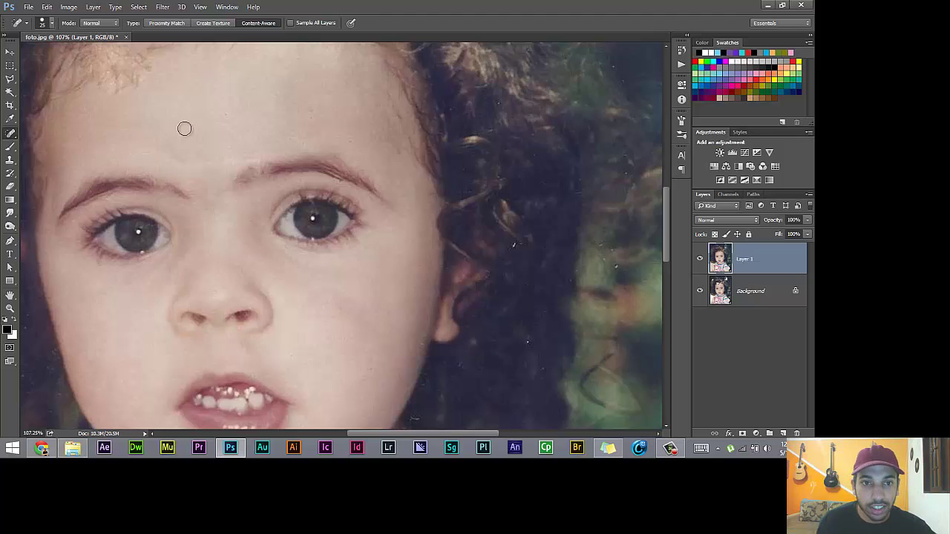
click(222, 112)
click(311, 114)
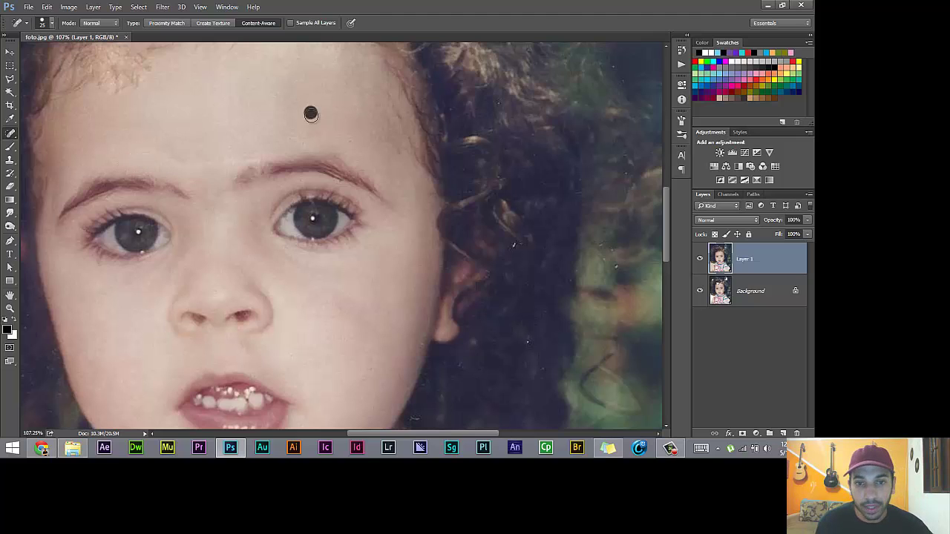
- Zoom in and out to review the retouched photo
scroll(313, 123, up, 2)
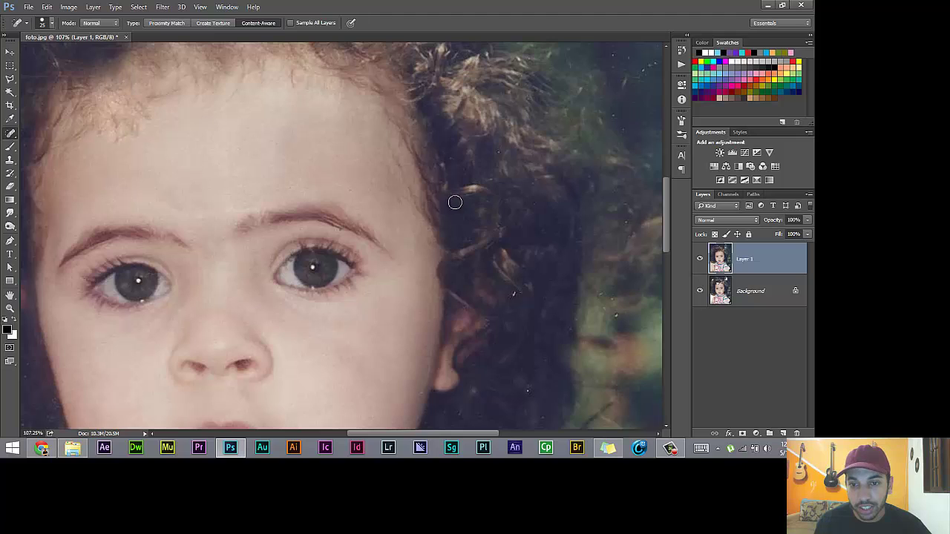
scroll(483, 200, down, 2)
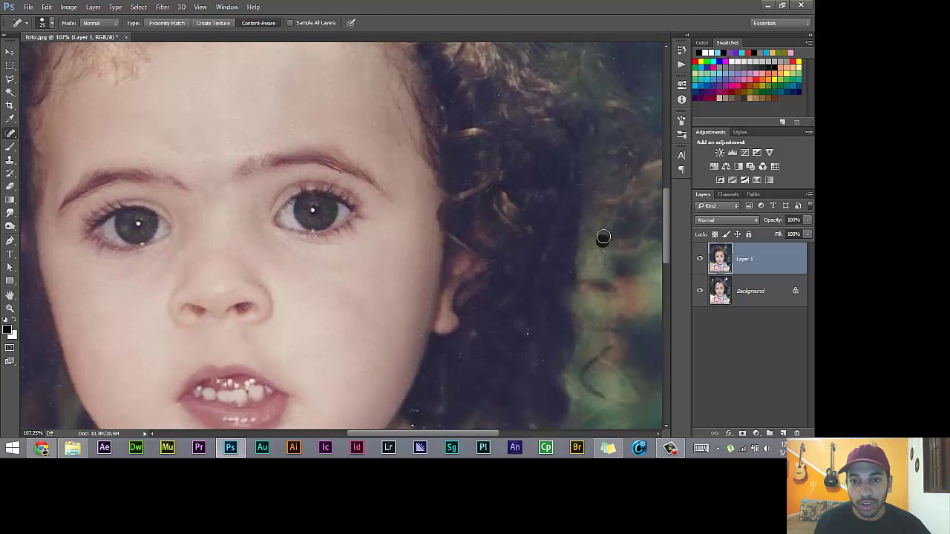
scroll(544, 201, down, 5)
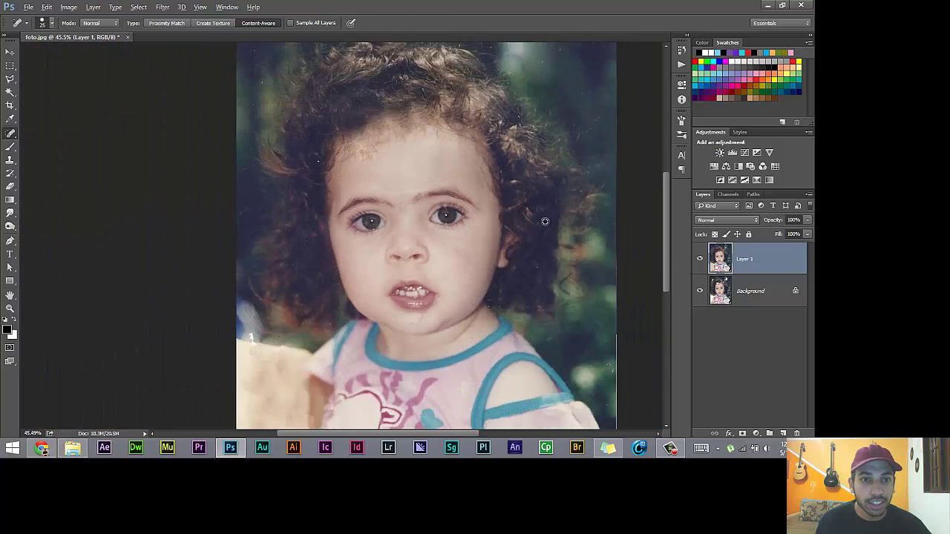
scroll(341, 236, up, 2)
scroll(290, 149, up, 2)
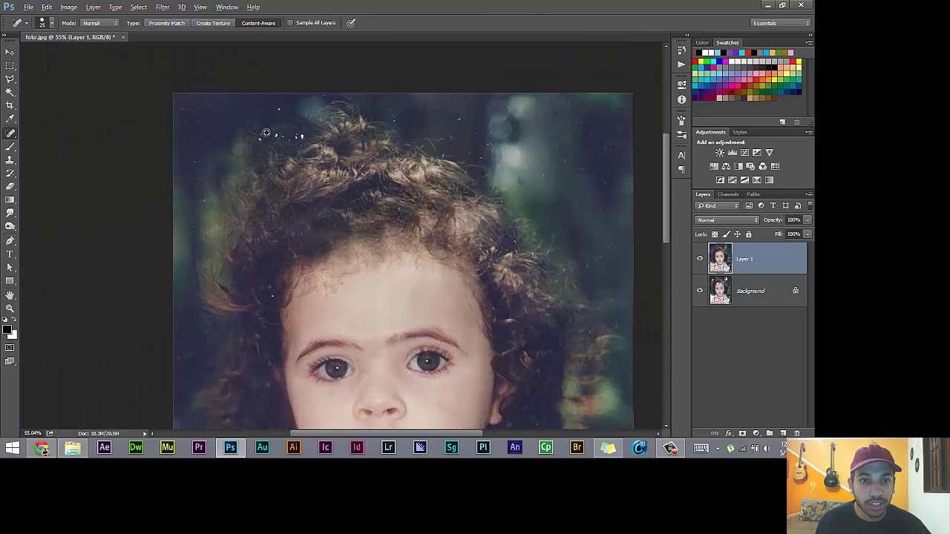
scroll(292, 172, up, 3)
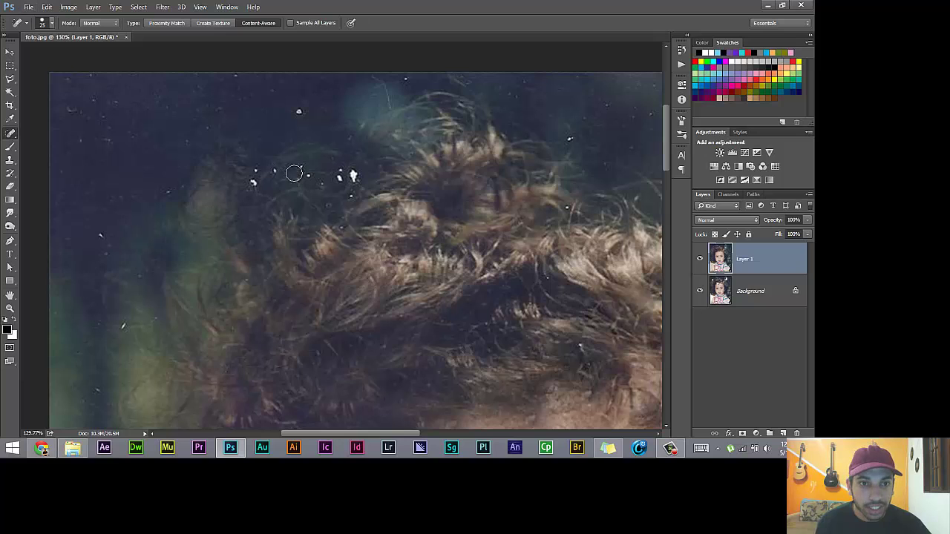
scroll(292, 172, down, 2)
scroll(334, 141, down, 3)
scroll(368, 102, down, 1)
scroll(340, 190, up, 2)
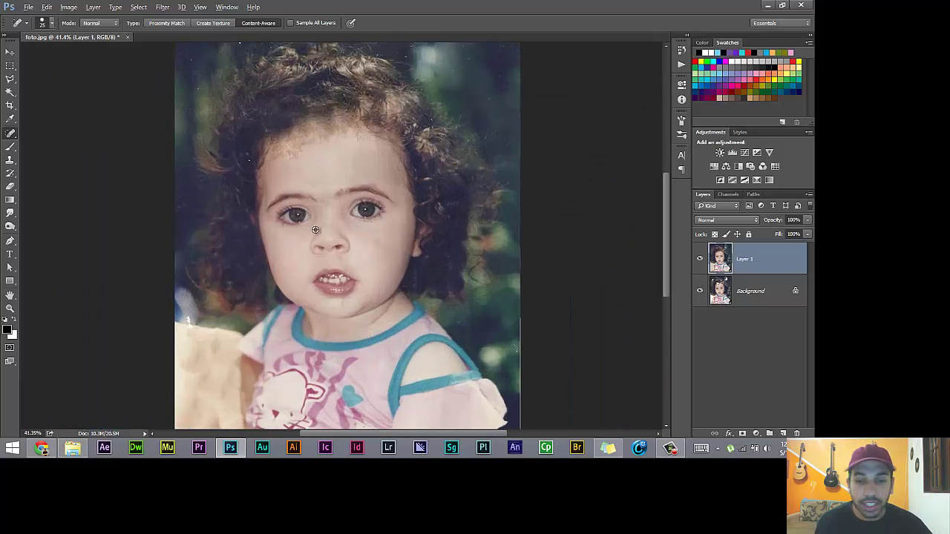
scroll(326, 271, down, 1)
scroll(312, 274, down, 1)
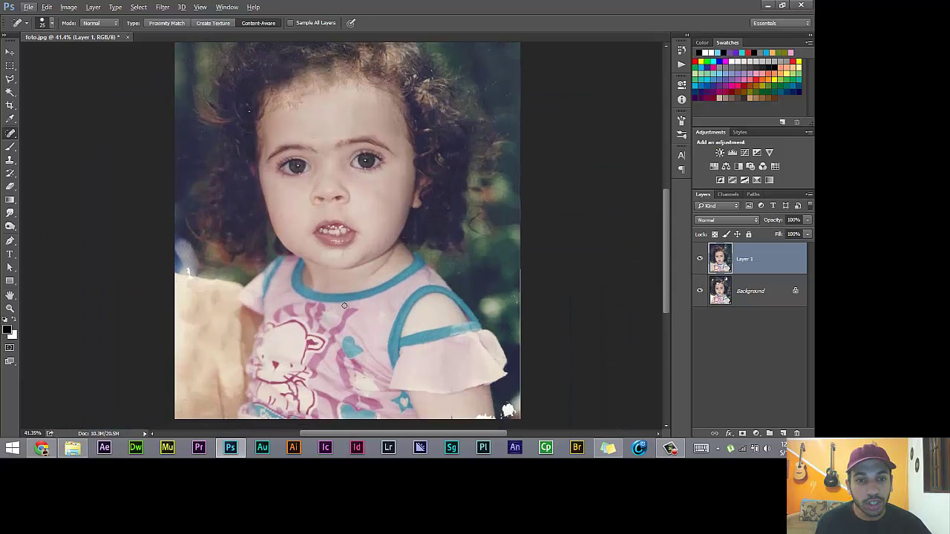
scroll(446, 208, down, 2)
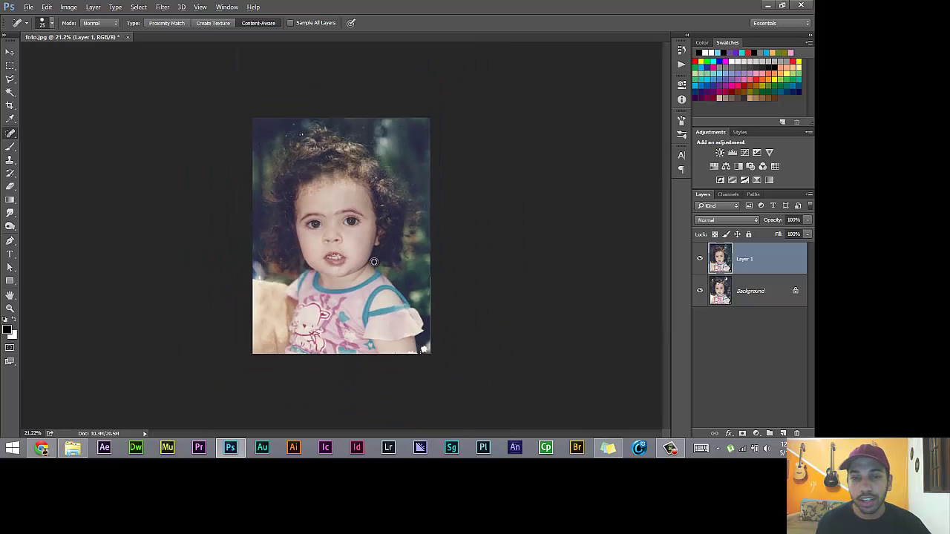
scroll(401, 221, up, 1)
scroll(366, 230, up, 2)
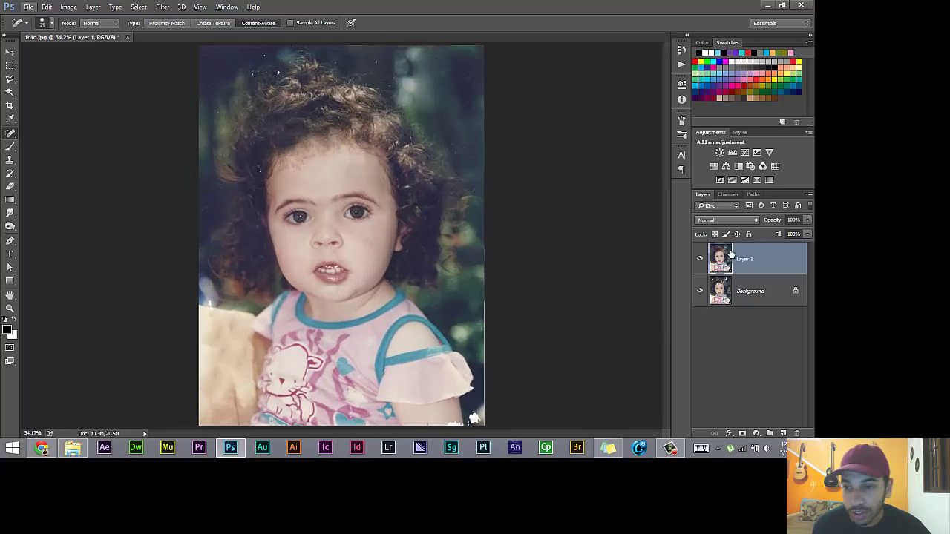
click(9, 52)
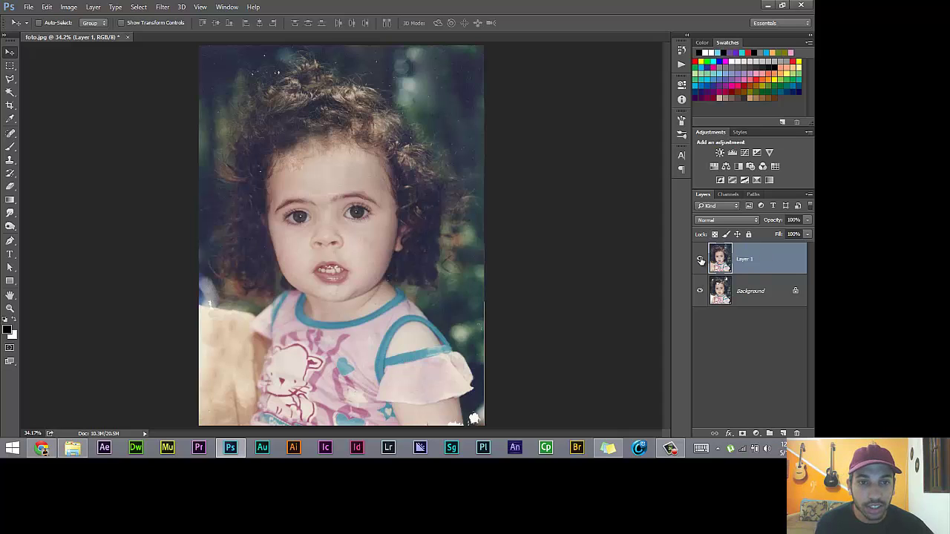
click(700, 260)
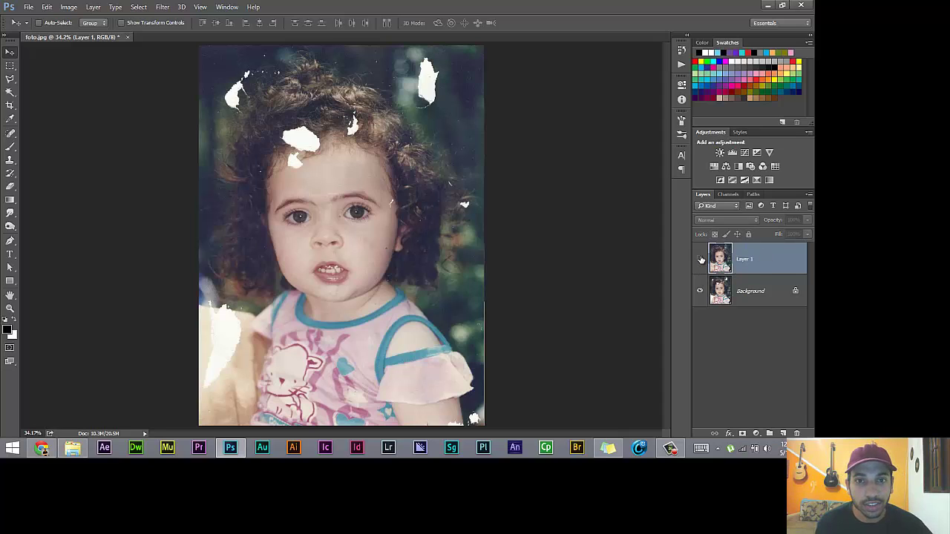
click(700, 260)
click(700, 260)
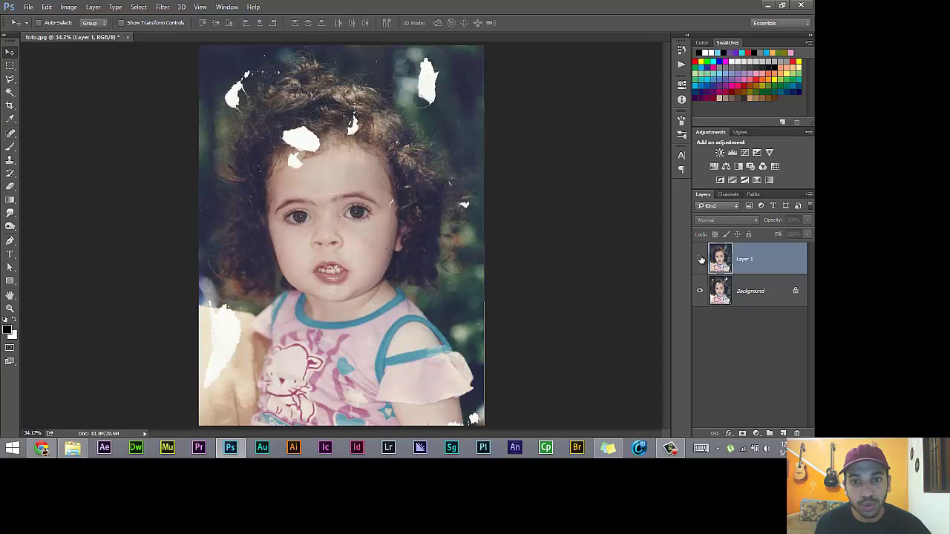
click(701, 260)
click(700, 260)
click(700, 260)
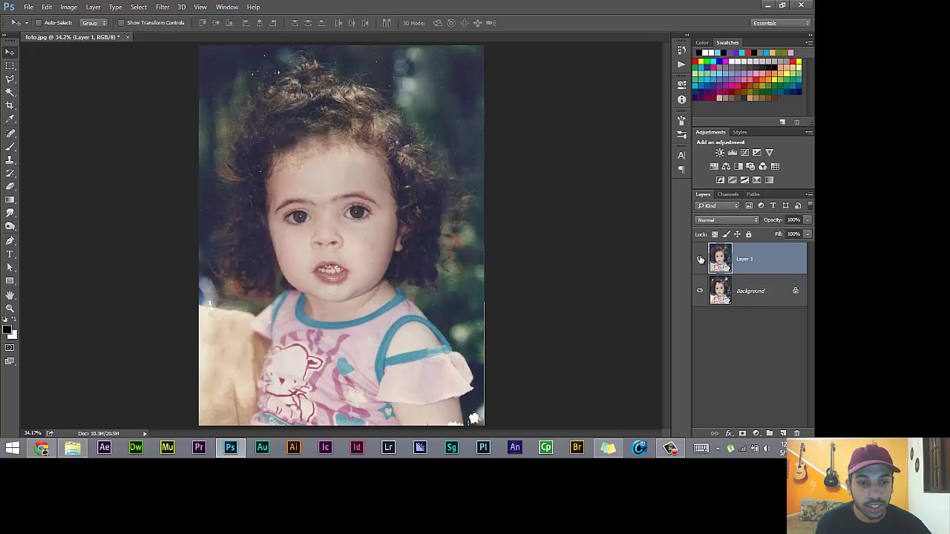
click(700, 260)
click(700, 260)
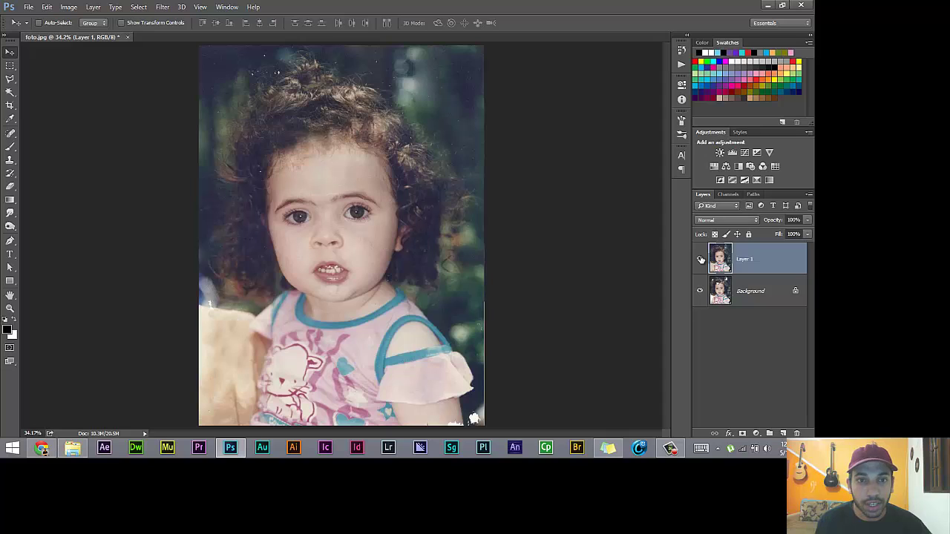
click(700, 260)
click(700, 260)
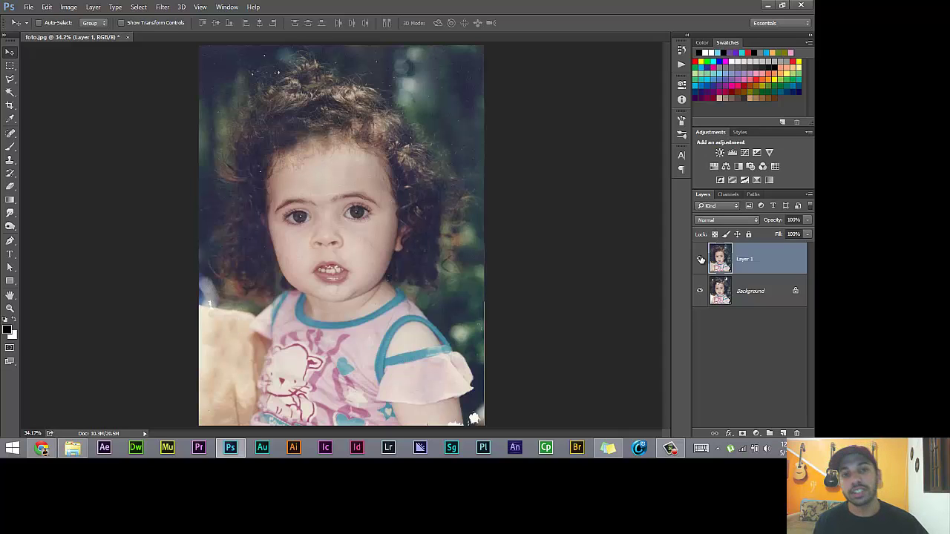
click(700, 260)
click(700, 259)
click(700, 259)
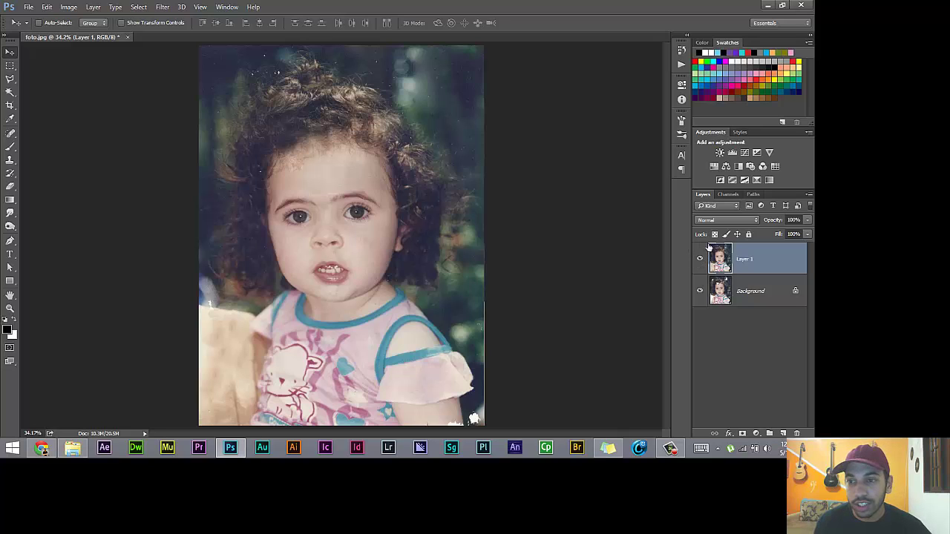
- Add a Curves adjustment layer shaped into a contrast S-curve
click(744, 152)
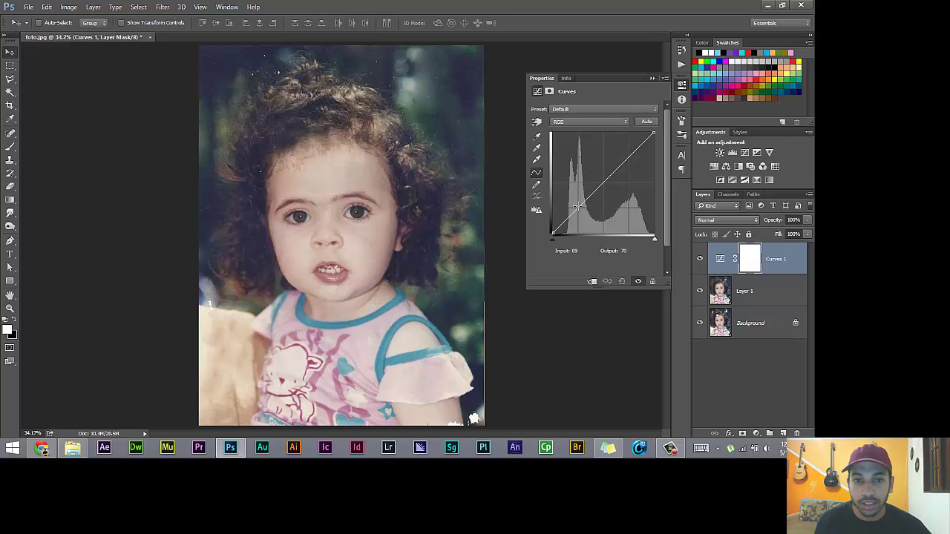
drag(577, 206, 572, 224)
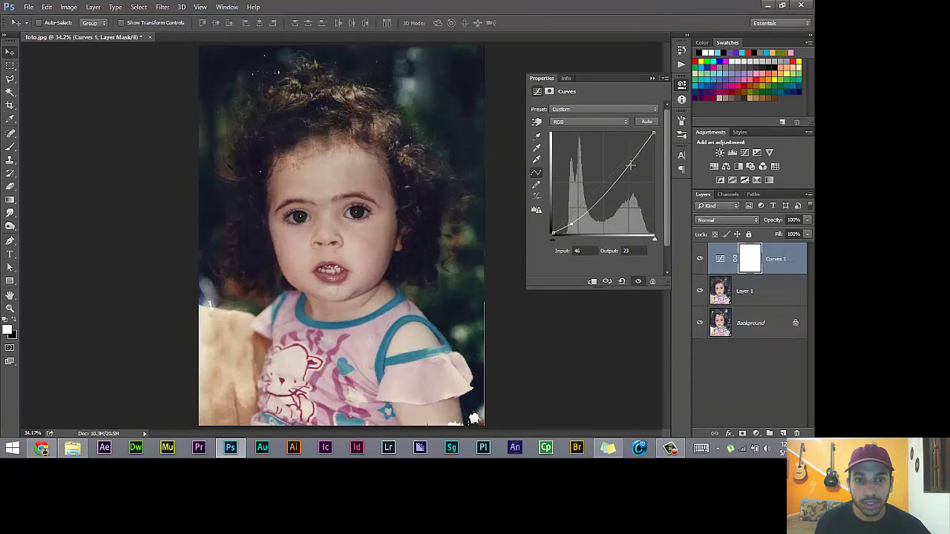
drag(630, 165, 628, 163)
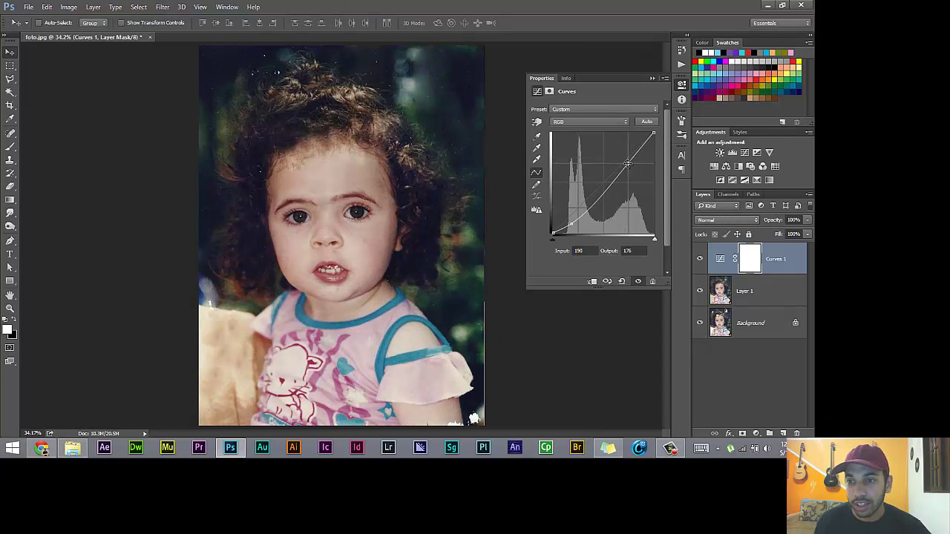
click(652, 79)
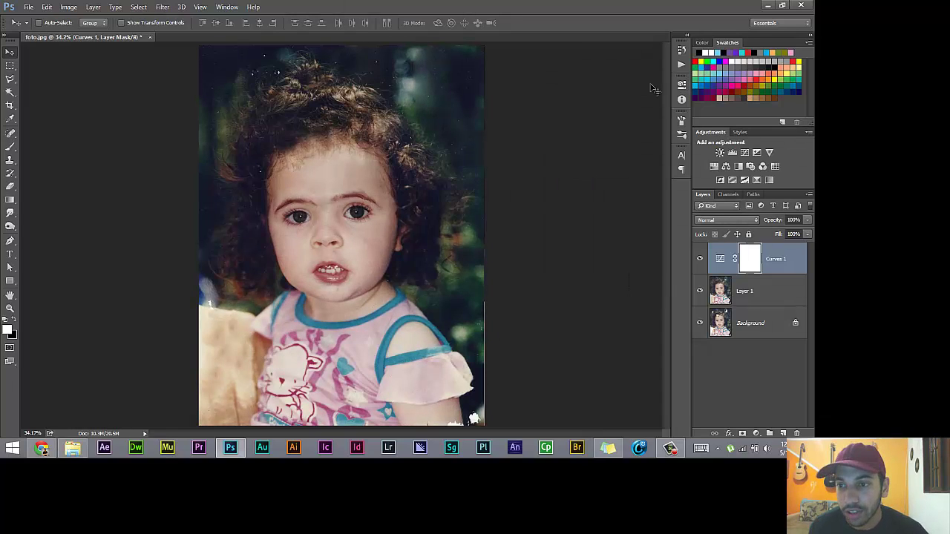
- Add a Hue/Saturation layer with Saturation +34 and a Vibrance adjustment layer
click(714, 169)
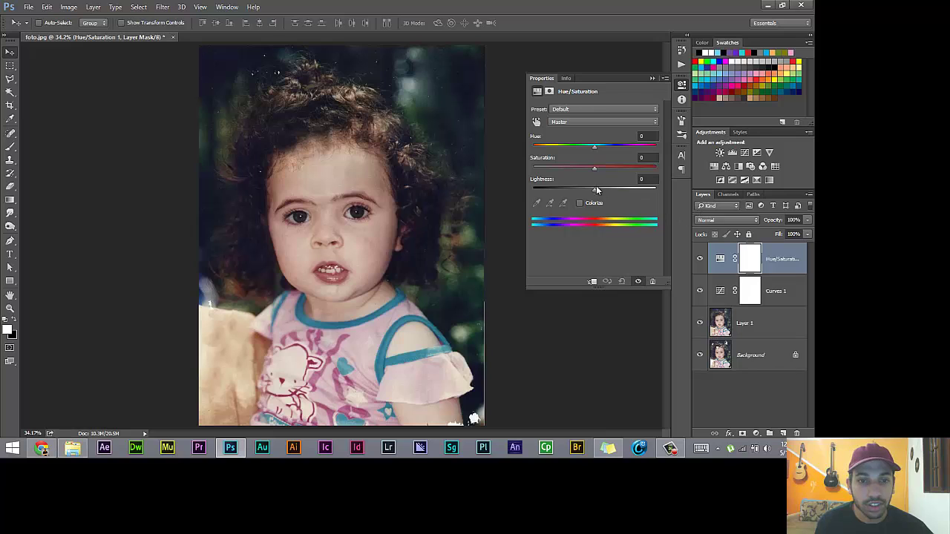
drag(594, 166, 615, 166)
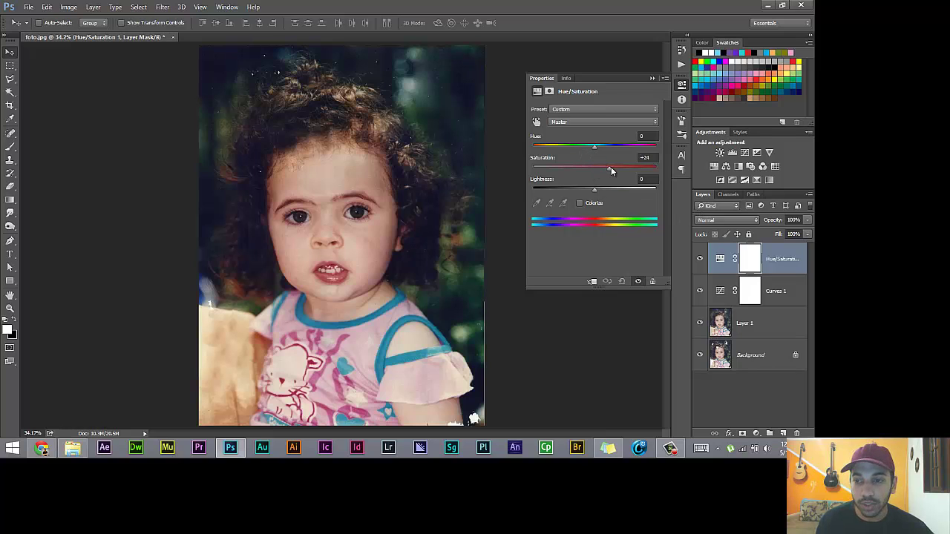
click(653, 79)
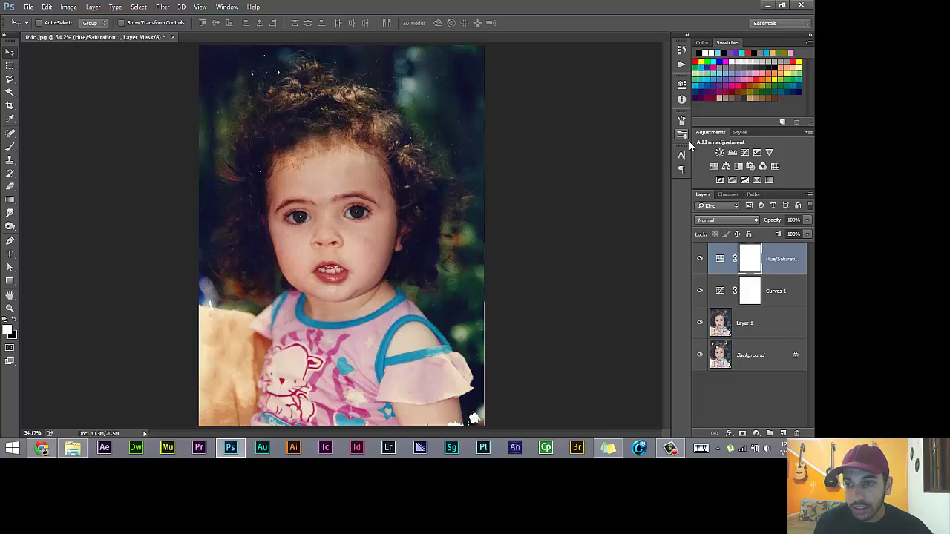
click(768, 153)
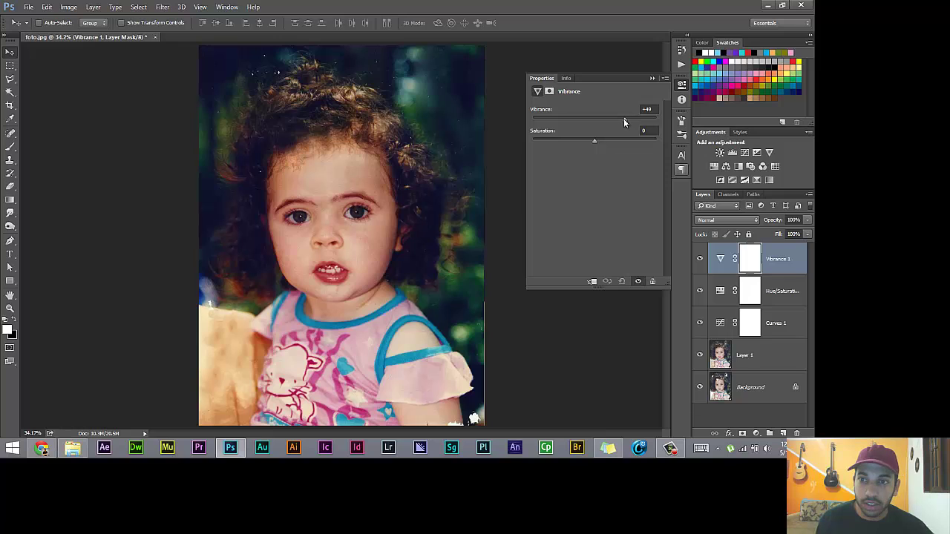
click(653, 79)
- Merge Layer 1 and its three adjustment layers into a single Vibrance 1 layer
scroll(638, 232, down, 2)
scroll(485, 263, down, 1)
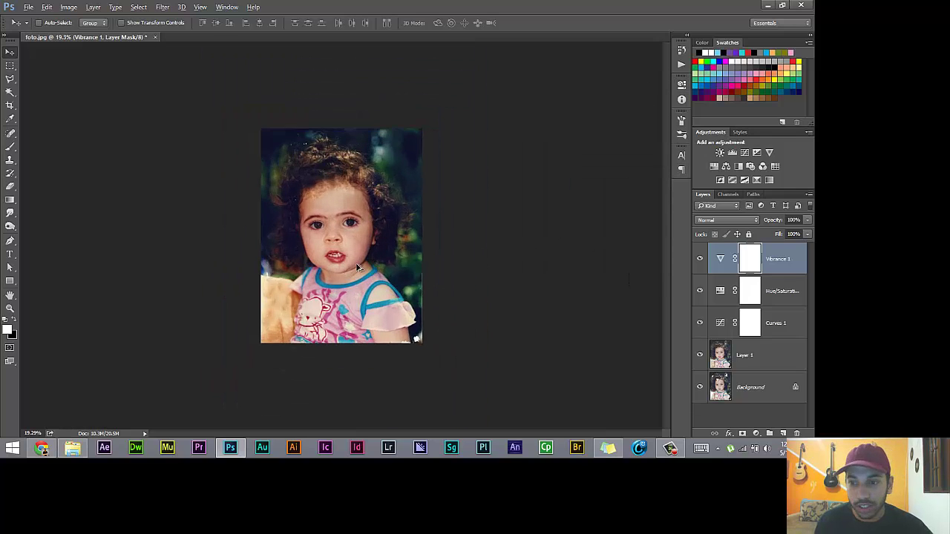
scroll(591, 276, up, 1)
shift+click(740, 354)
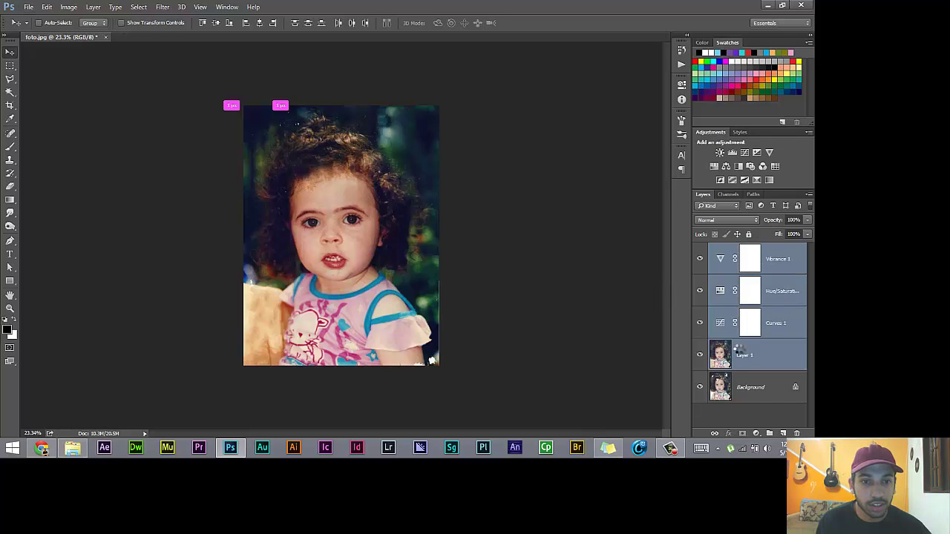
key(ctrl+e)
- Toggle the merged layer's visibility to compare the restoration with the original
click(700, 260)
click(700, 260)
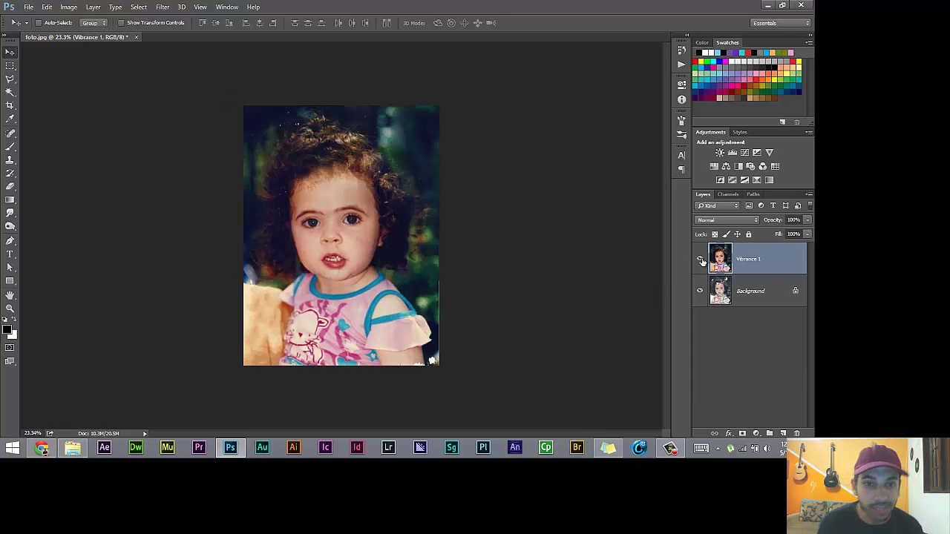
click(700, 260)
click(701, 261)
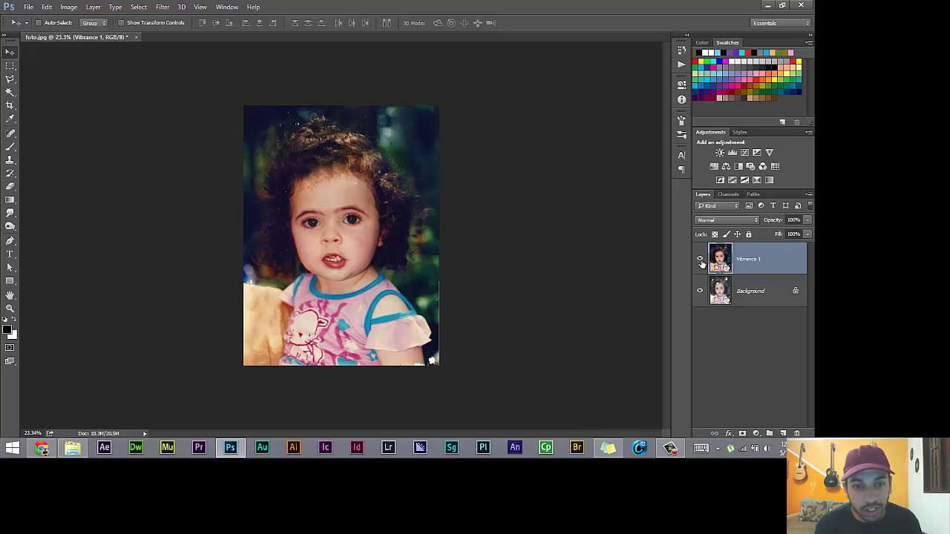
click(701, 261)
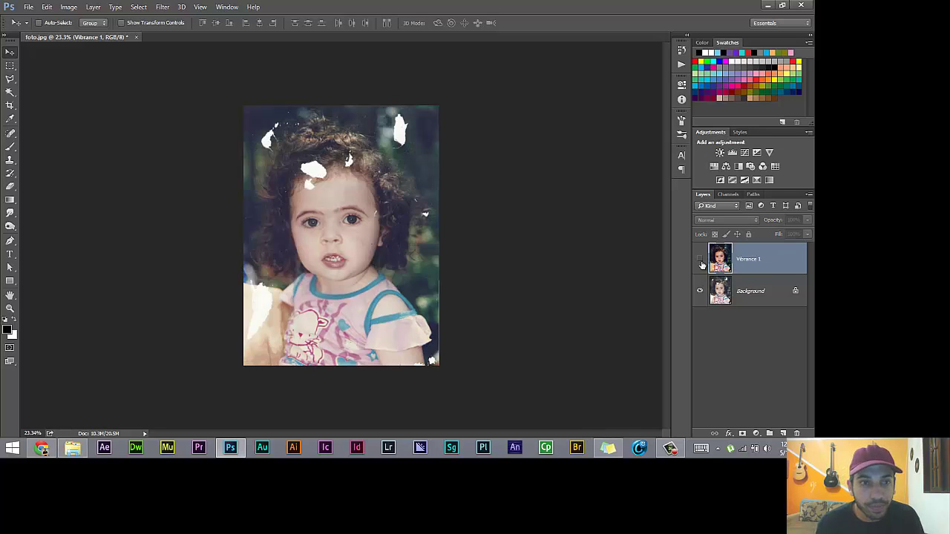
click(700, 261)
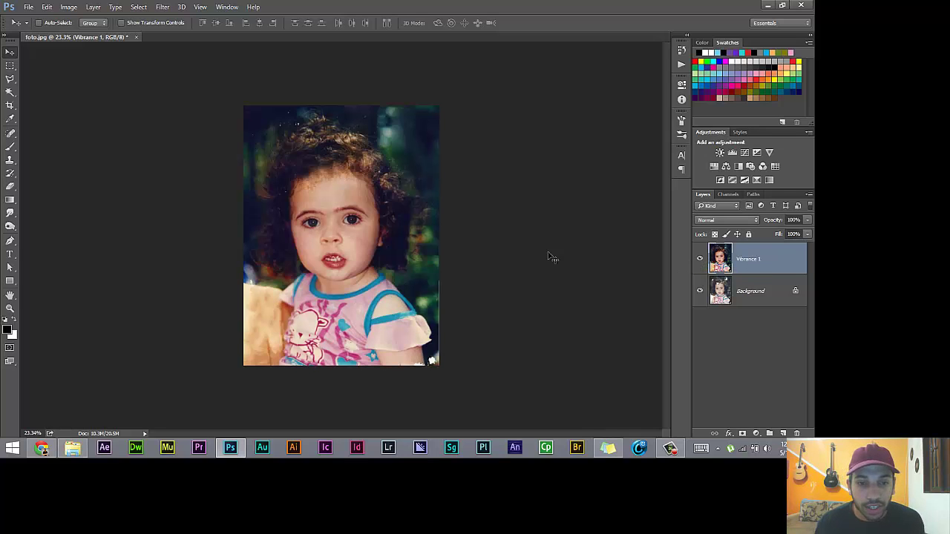